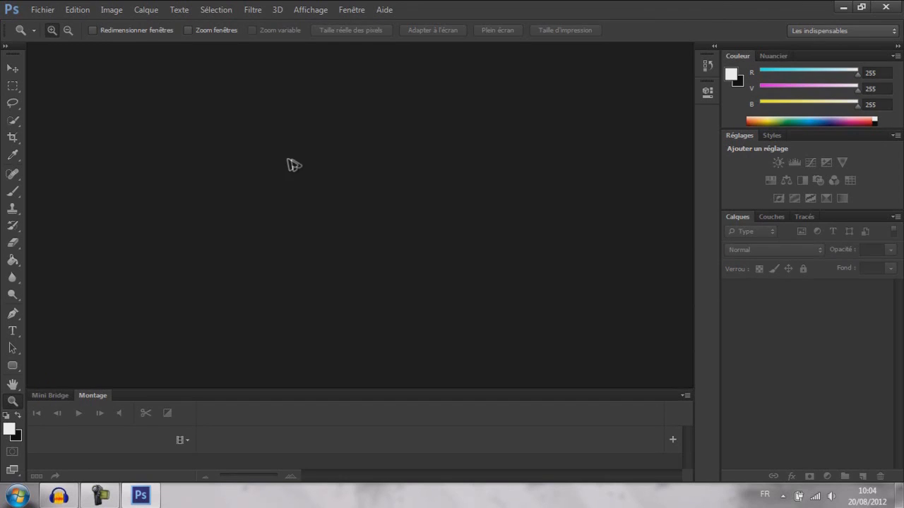
# Step: Try the lighter interface colour themes in the Interface preferences and discard the changes
pyautogui.click(84, 11)
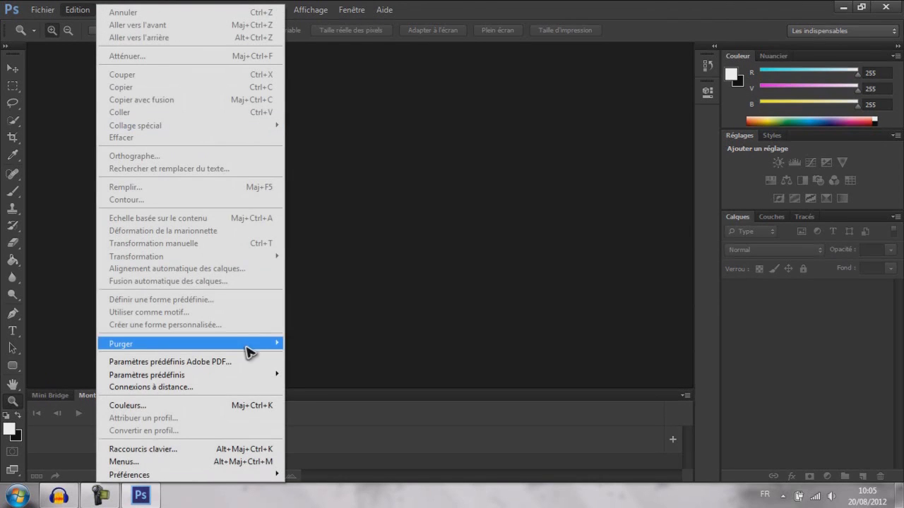
pyautogui.moveTo(202, 476)
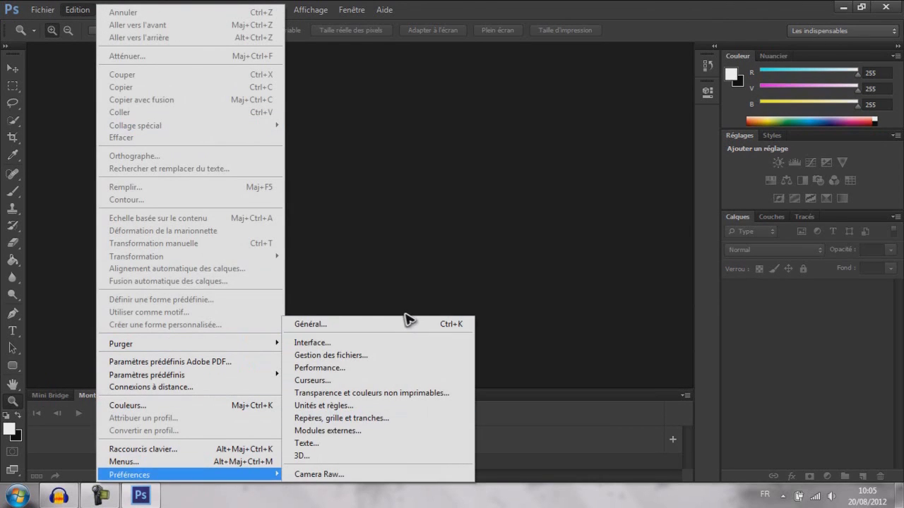
pyautogui.click(387, 343)
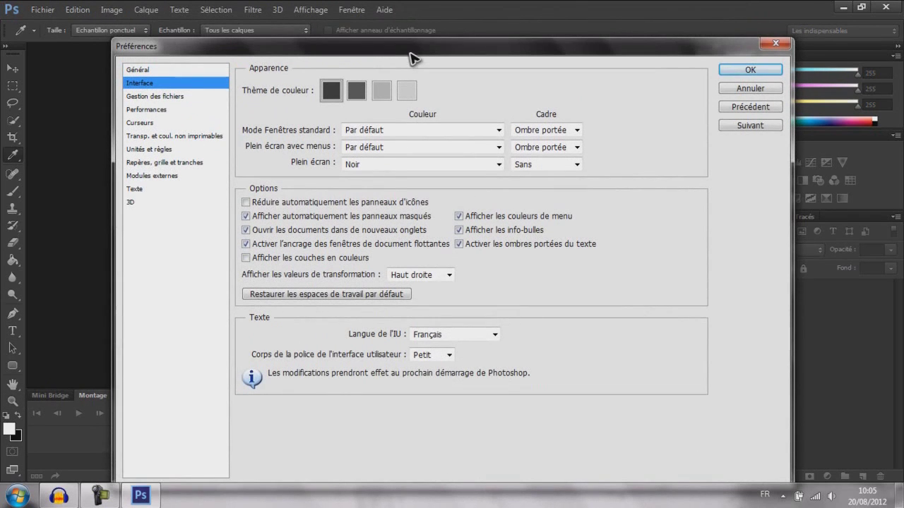
pyautogui.click(357, 92)
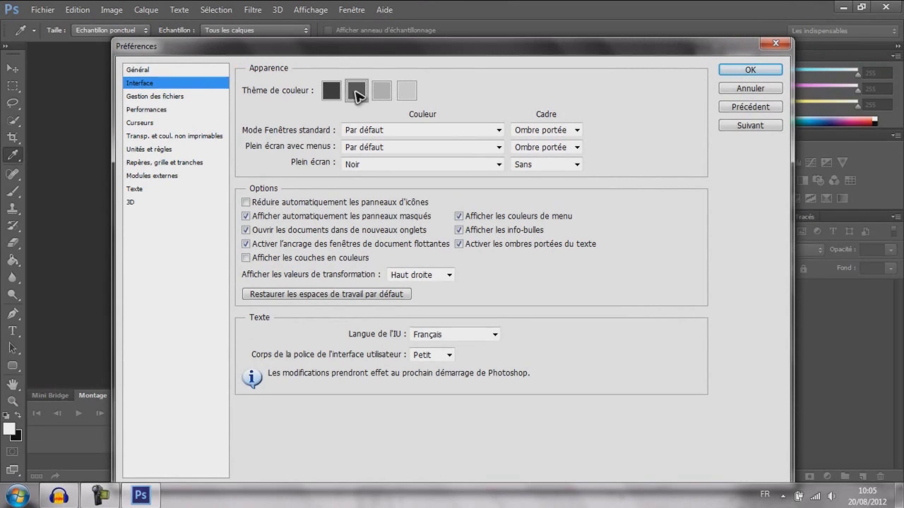
pyautogui.click(331, 91)
pyautogui.click(359, 93)
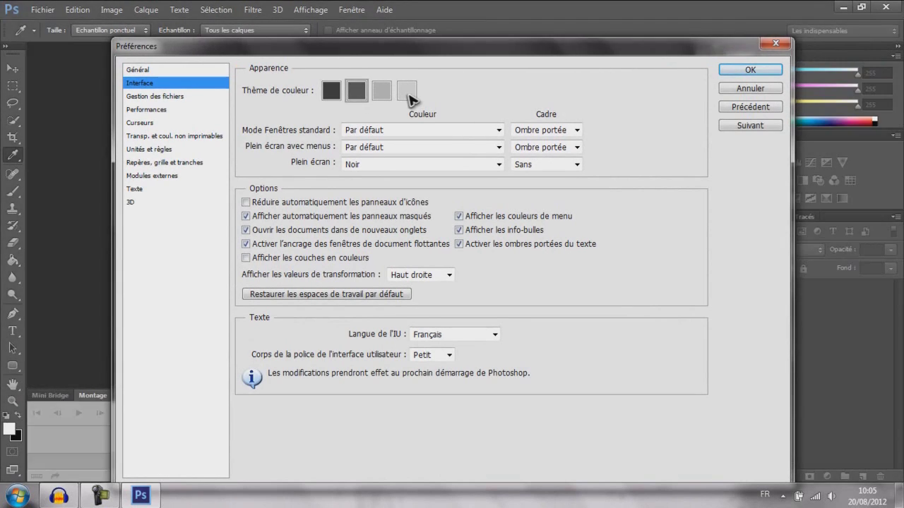
pyautogui.click(408, 91)
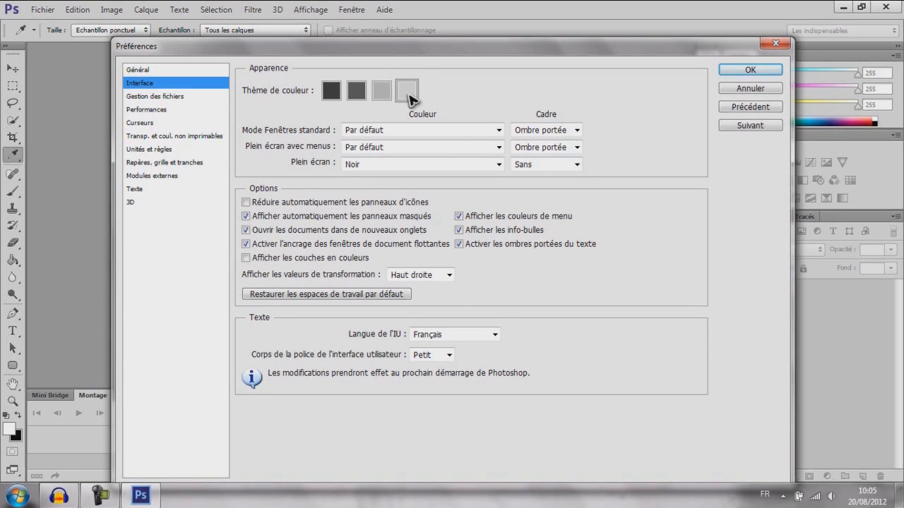
pyautogui.click(381, 91)
pyautogui.click(408, 91)
pyautogui.click(771, 94)
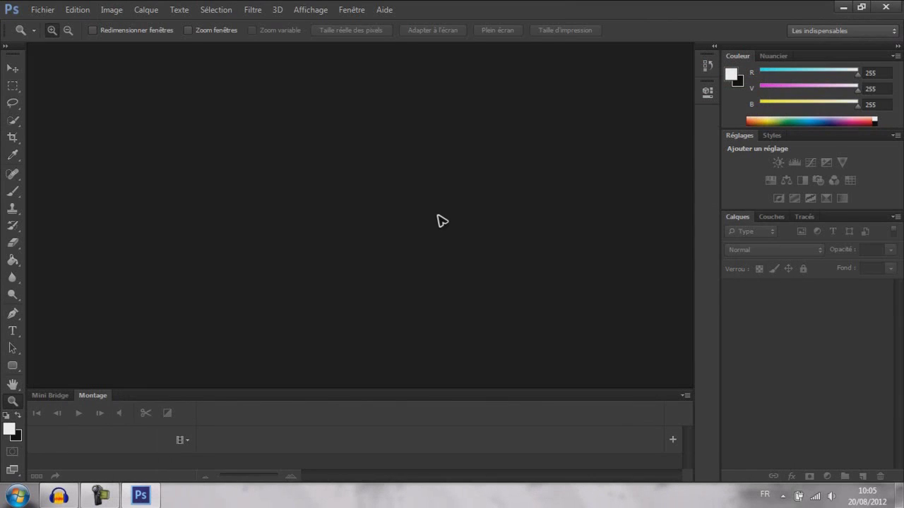
# Step: Examine the automatic recovery-save interval choices in the file handling preferences and close the dialog without changing them
pyautogui.click(44, 10)
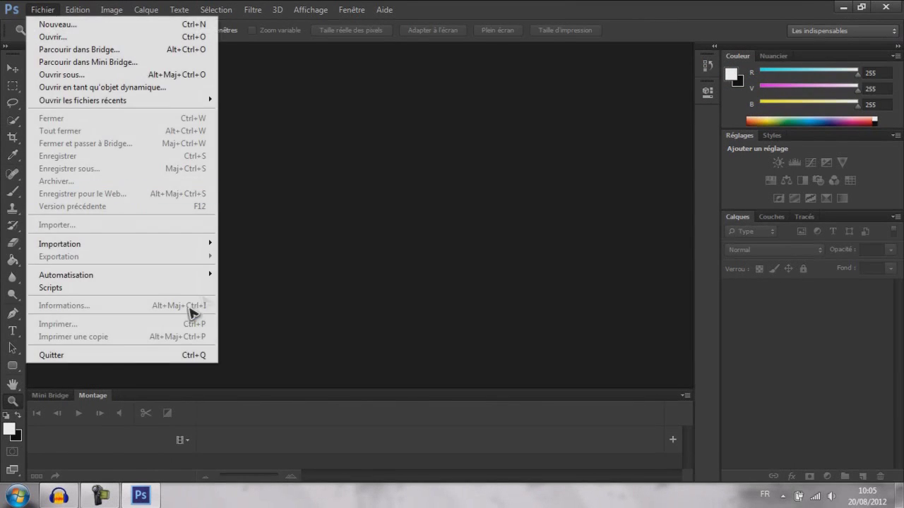
pyautogui.moveTo(79, 10)
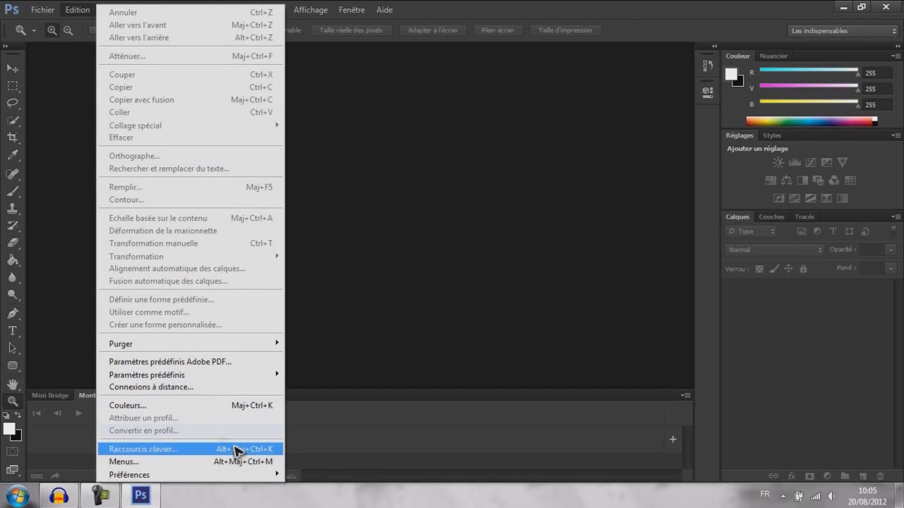
pyautogui.moveTo(211, 473)
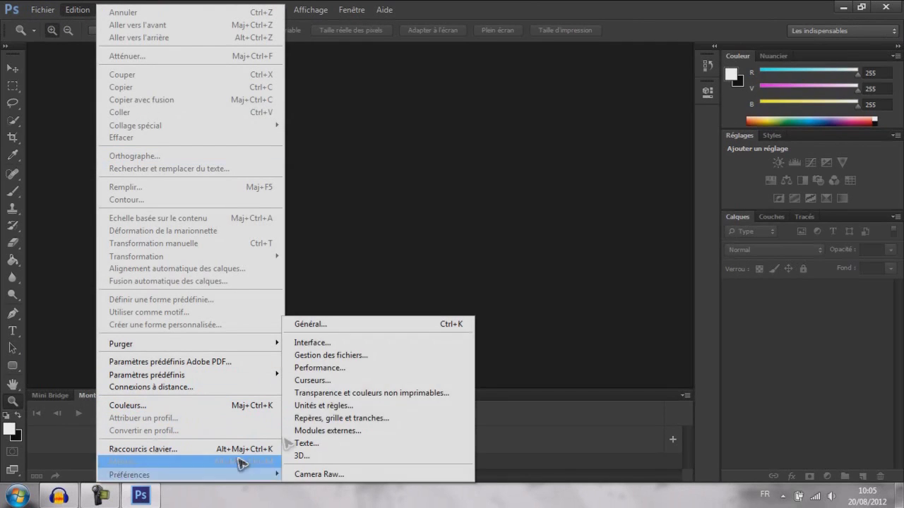
pyautogui.click(355, 343)
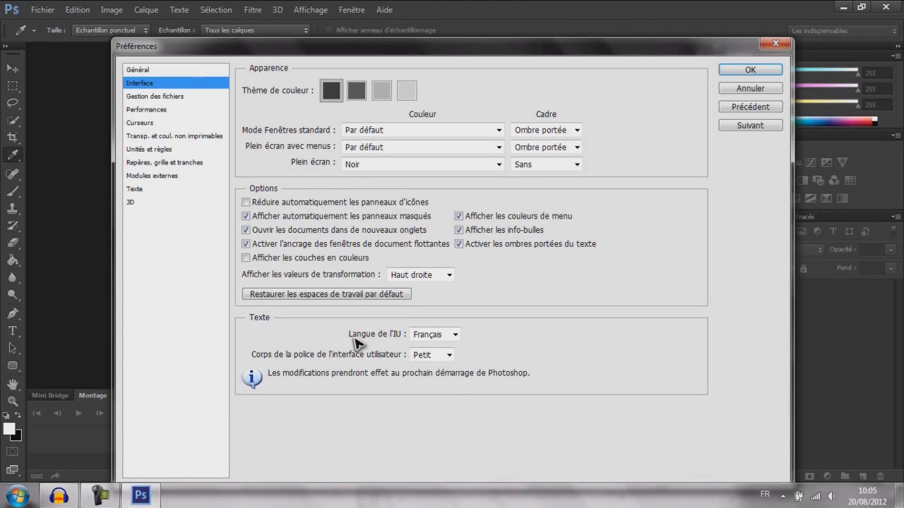
pyautogui.moveTo(382, 52); pyautogui.dragTo(343, 41)
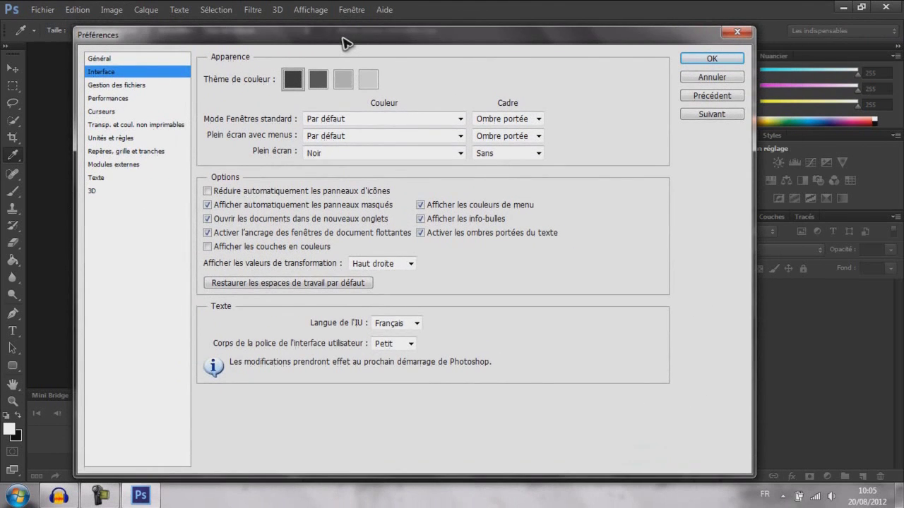
pyautogui.click(141, 87)
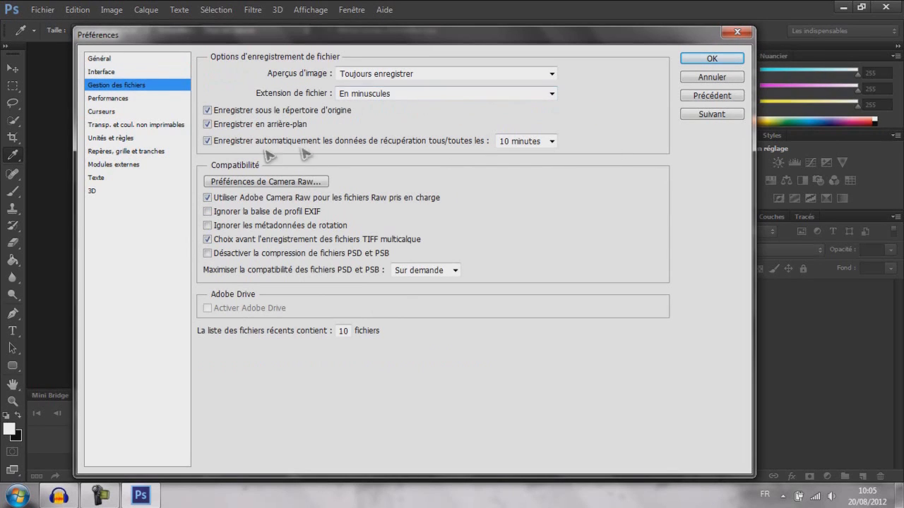
pyautogui.click(521, 142)
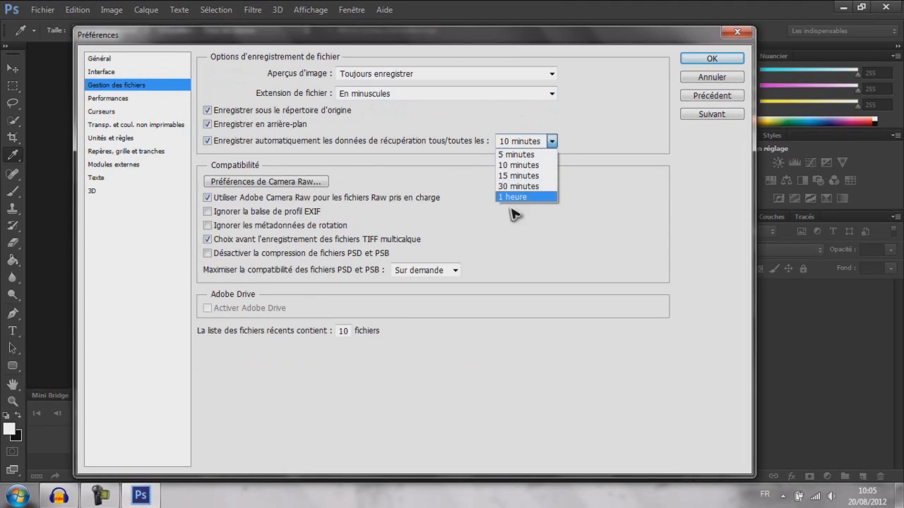
pyautogui.click(526, 142)
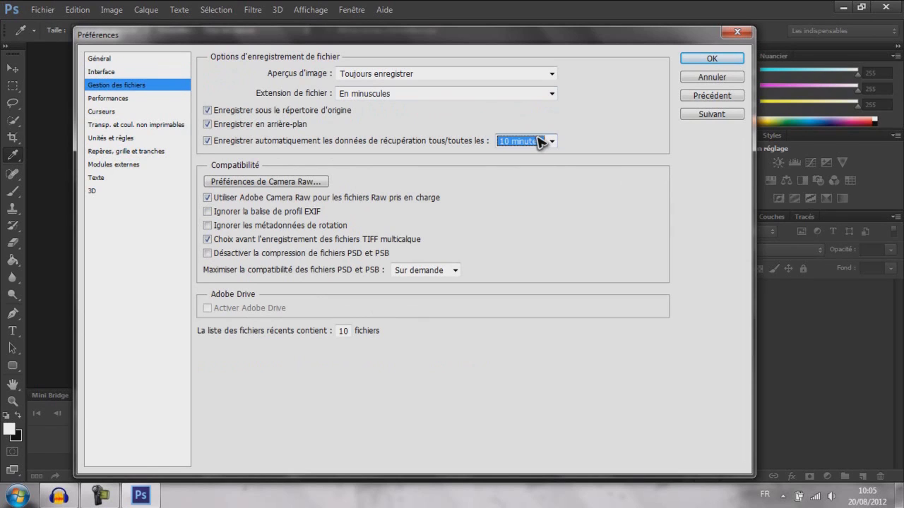
pyautogui.click(547, 170)
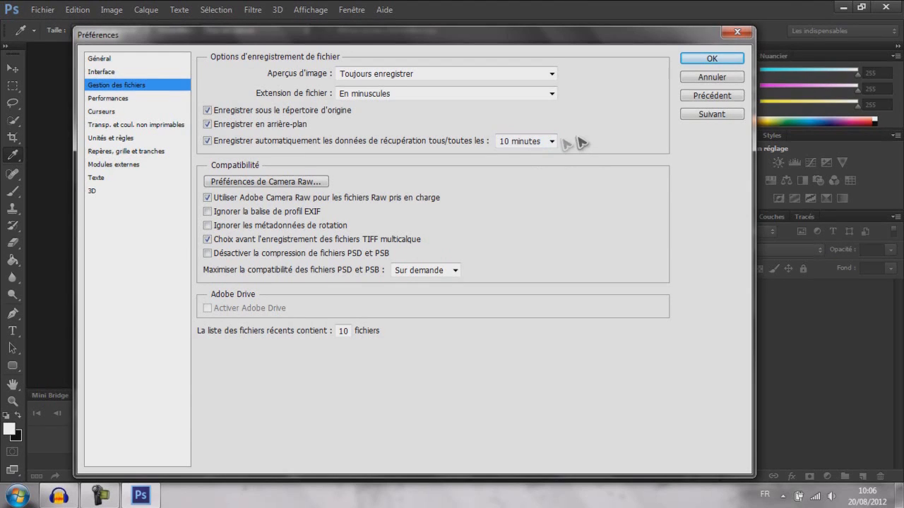
pyautogui.click(551, 141)
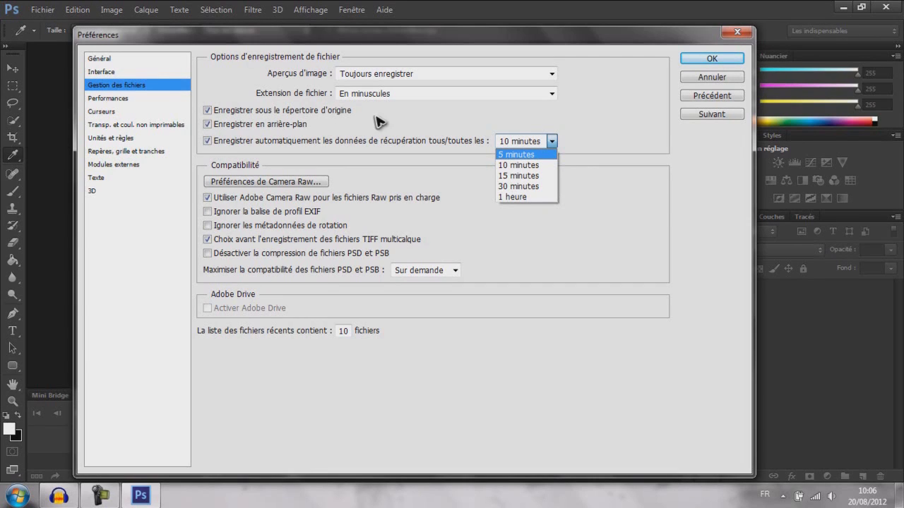
pyautogui.click(530, 116)
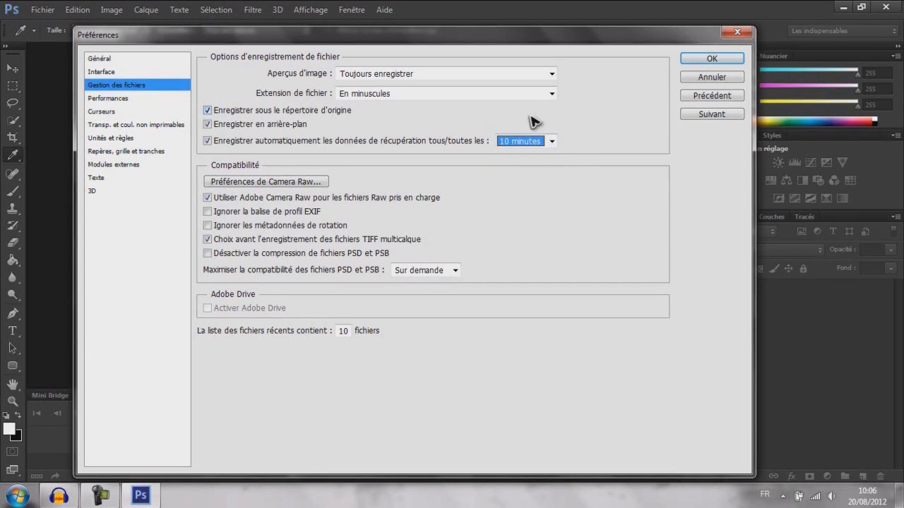
pyautogui.click(739, 33)
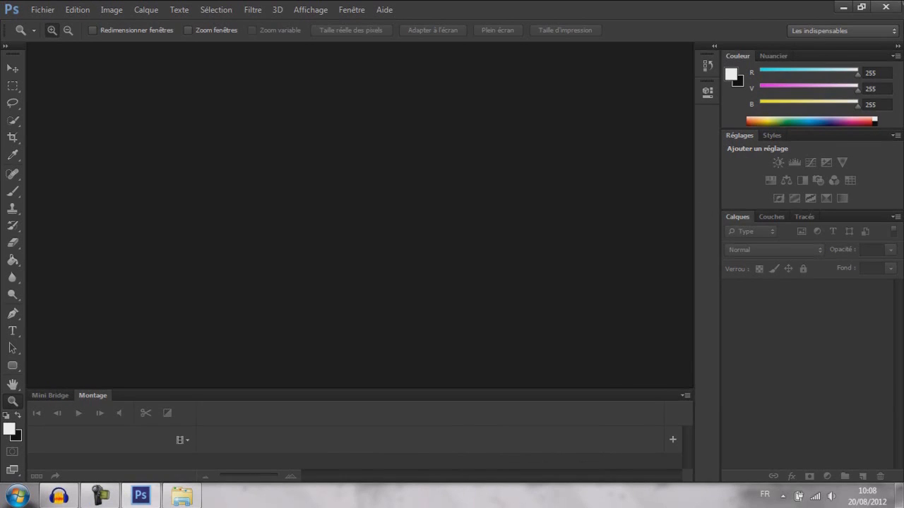
# Step: Open the smallRADIO cover image from the Rec72 folder in Photoshop and close the folder window
pyautogui.click(182, 496)
pyautogui.click(313, 381)
pyautogui.moveTo(312, 381); pyautogui.dragTo(94, 317)
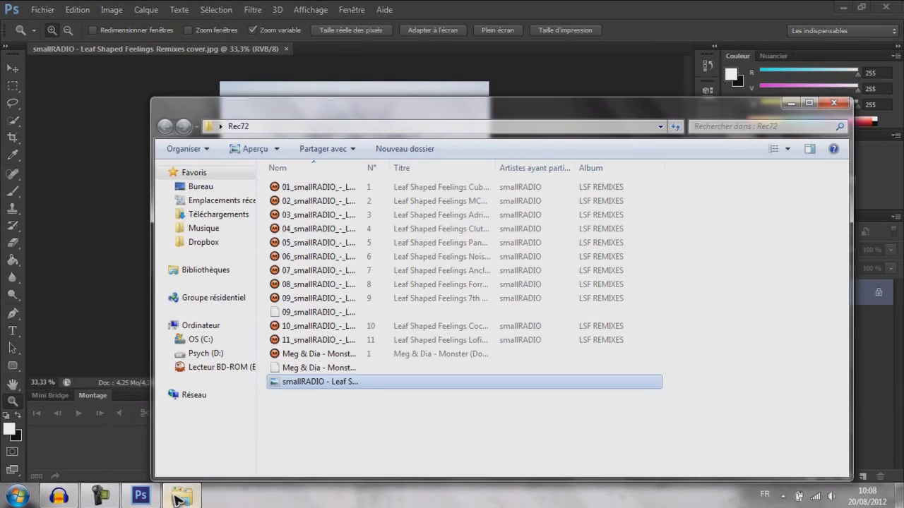
pyautogui.hotkey('alt', 'Tab')
pyautogui.click(833, 103)
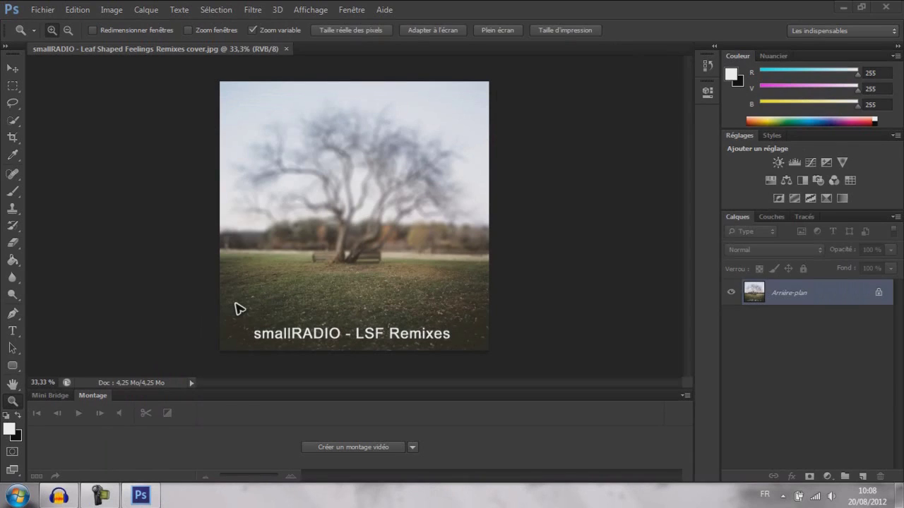
# Step: Examine the collapsed Properties and History panels, and the list of available panels with its Mini Bridge extension
pyautogui.click(706, 94)
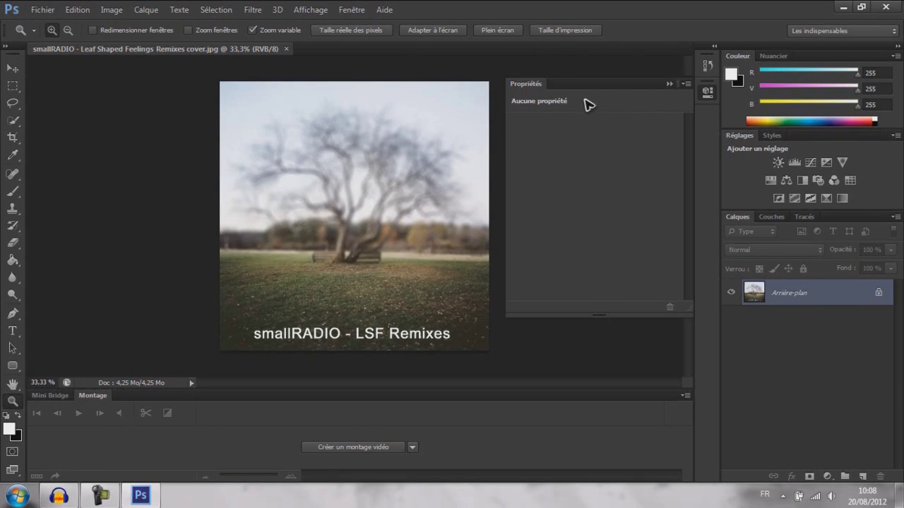
pyautogui.click(670, 85)
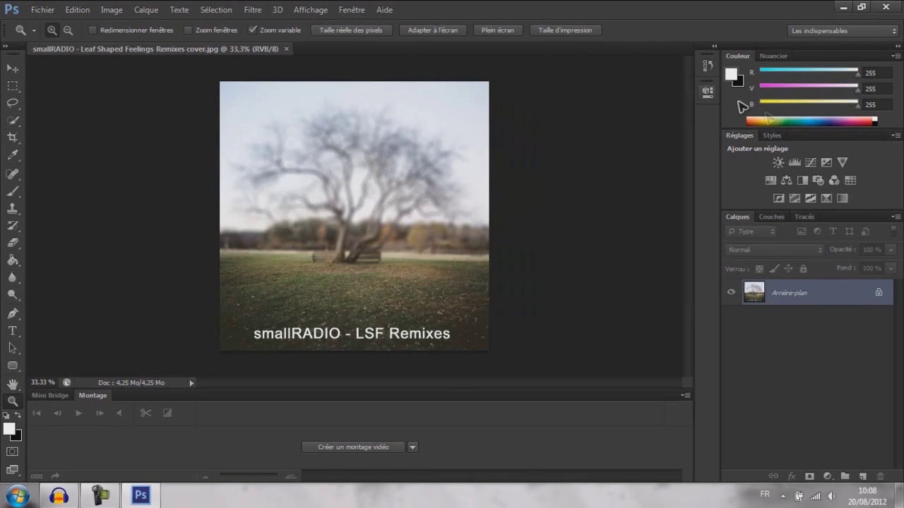
pyautogui.click(707, 68)
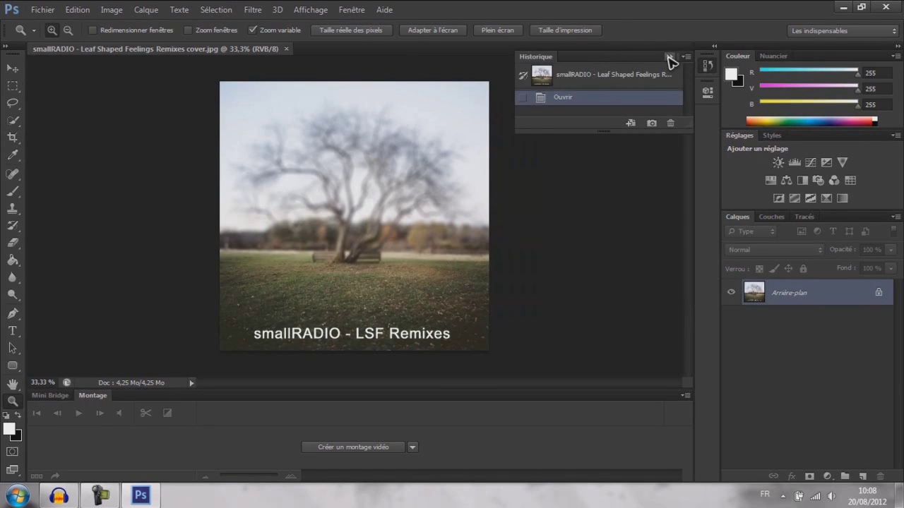
pyautogui.click(670, 58)
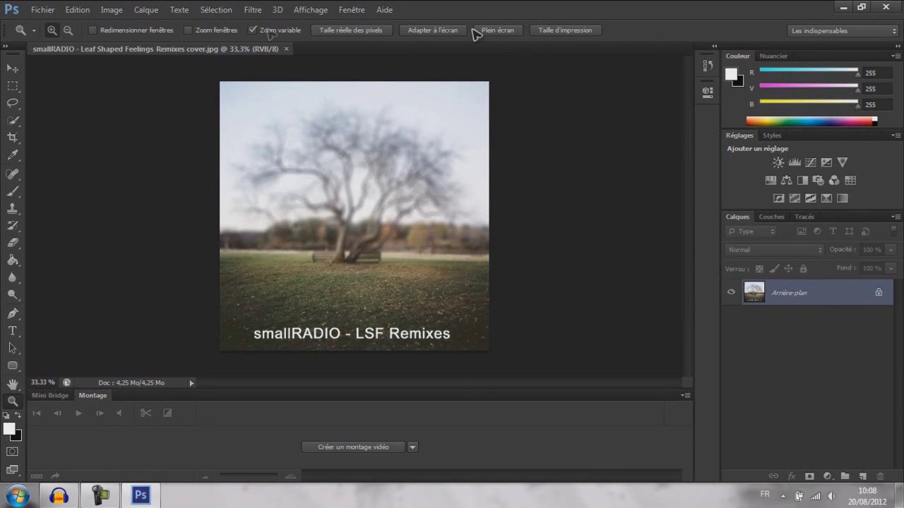
pyautogui.click(360, 10)
pyautogui.moveTo(487, 64)
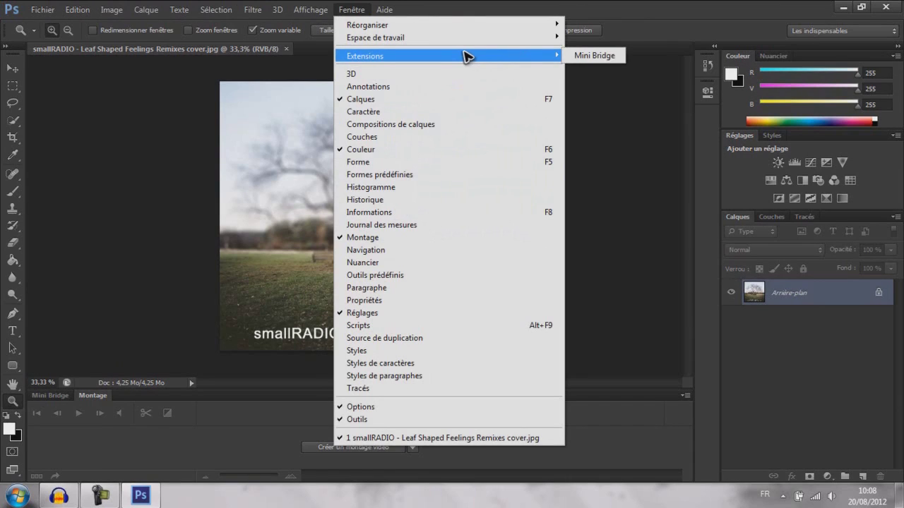
pyautogui.click(603, 58)
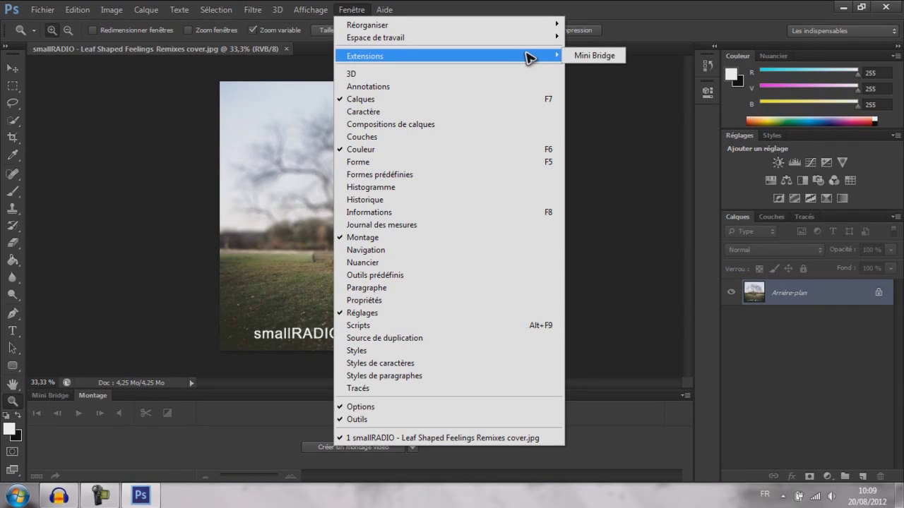
pyautogui.click(351, 9)
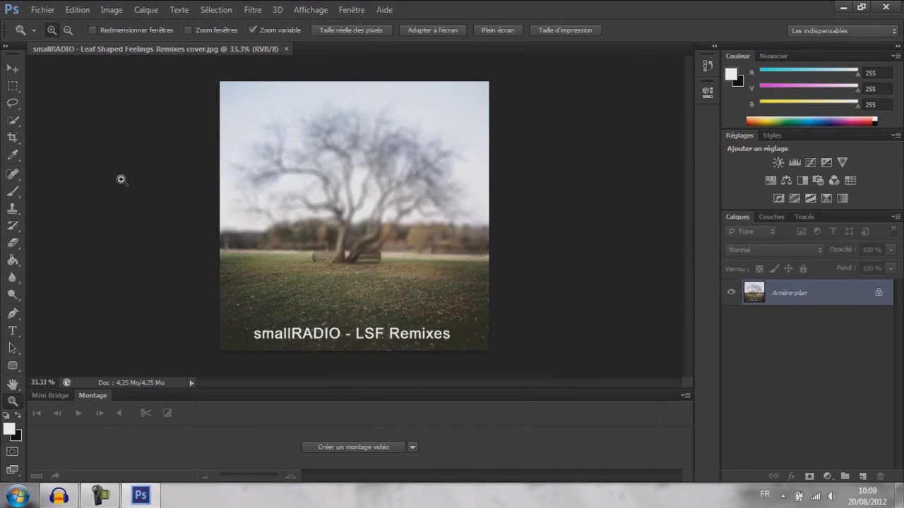
# Step: Activate the Brush tool and choose the "Aérographe-Souple-Haute densité-Grain" tip from the brush presets
pyautogui.click(13, 190)
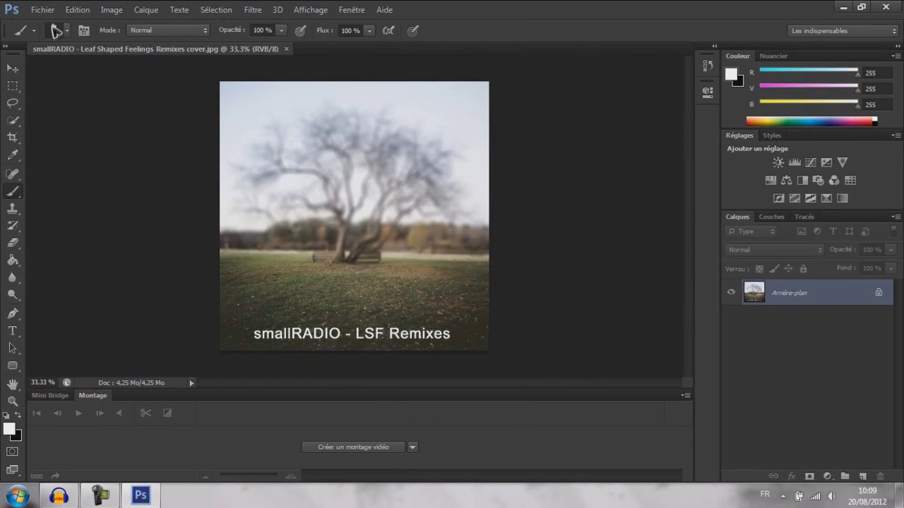
pyautogui.click(66, 32)
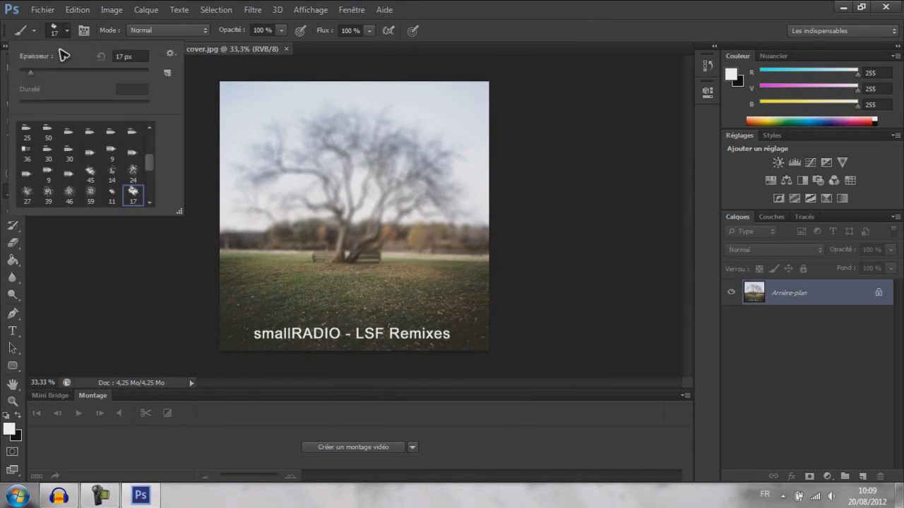
pyautogui.click(112, 138)
pyautogui.click(97, 137)
pyautogui.click(119, 134)
pyautogui.click(137, 134)
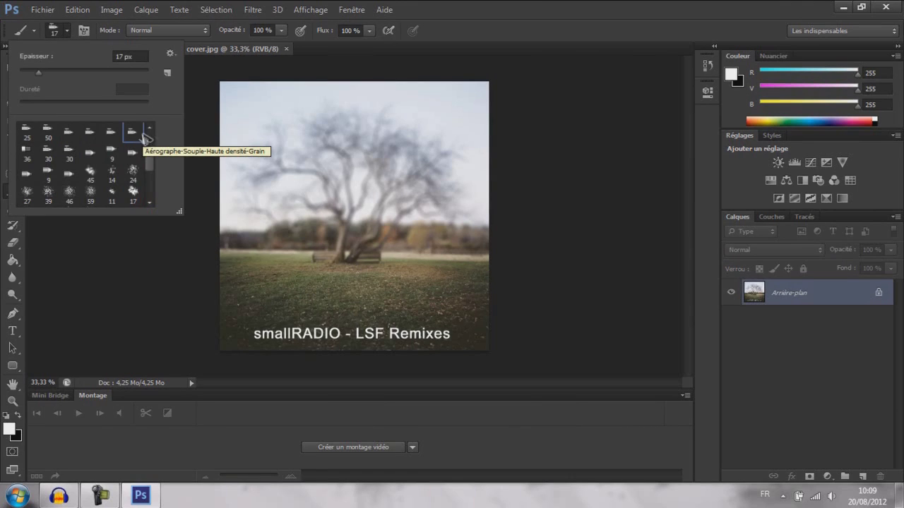
# Step: Show the full brush settings, try the 36 px flat bristle tip, and select the 50 px grainy airbrush tip
pyautogui.click(84, 29)
pyautogui.moveTo(565, 111)
pyautogui.mouseDown()
pyautogui.moveTo(518, 109)
pyautogui.moveTo(526, 115)
pyautogui.mouseUp()
pyautogui.click(561, 155)
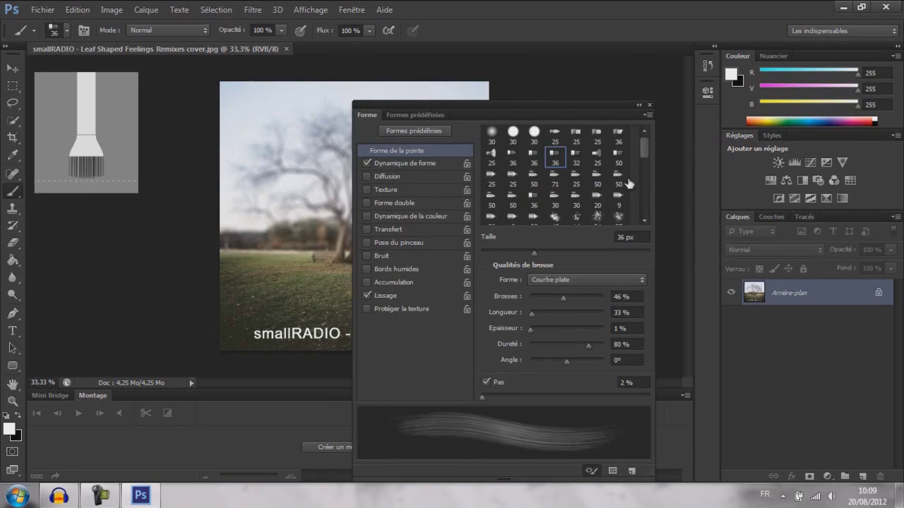
pyautogui.click(626, 183)
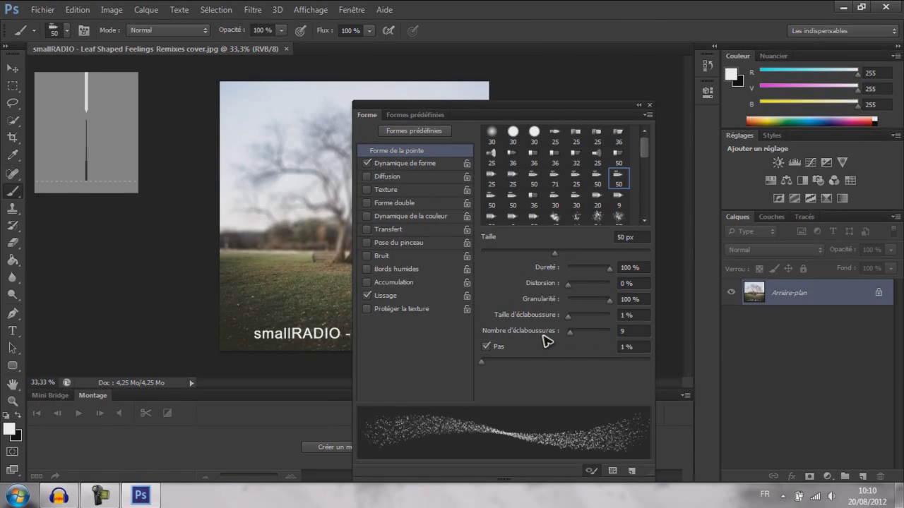
# Step: Move the floating brush settings panel aside, collapse it to icons and expand it again
pyautogui.moveTo(625, 115)
pyautogui.mouseDown()
pyautogui.moveTo(698, 125)
pyautogui.moveTo(687, 125)
pyautogui.mouseUp()
pyautogui.click(701, 115)
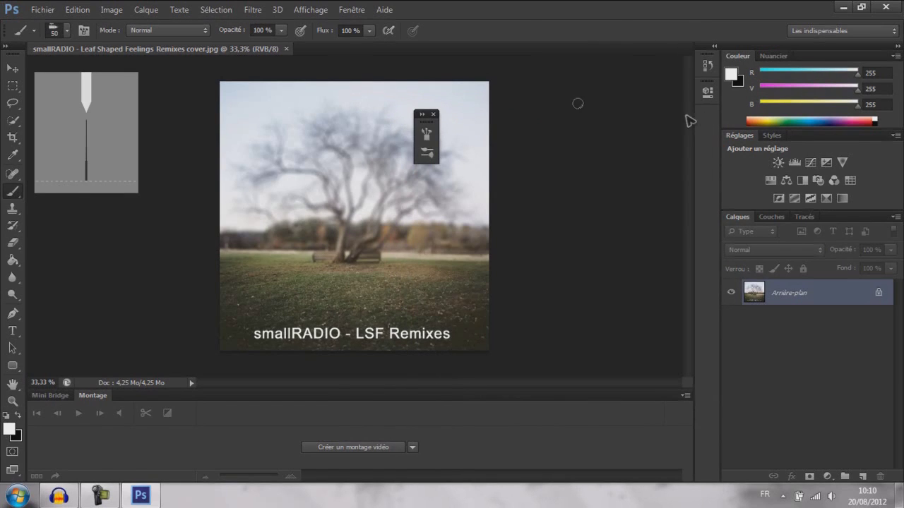
pyautogui.click(423, 114)
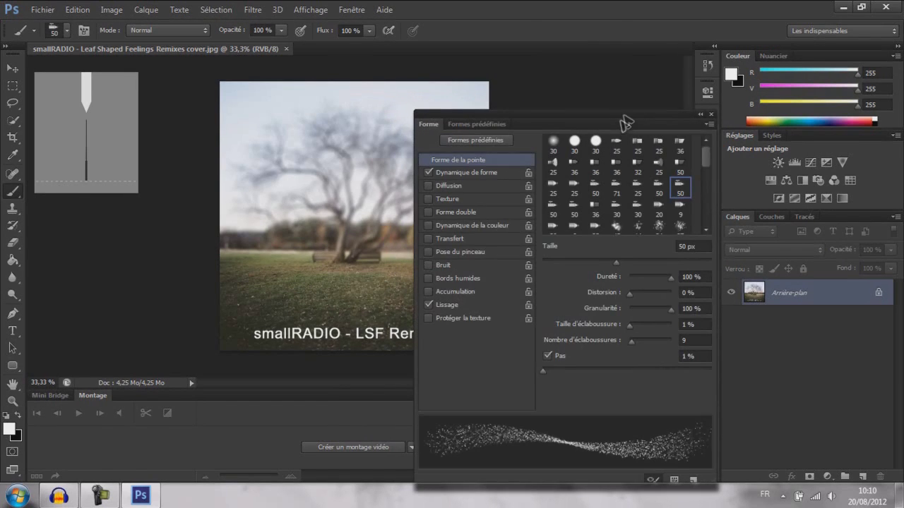
# Step: Close the floating brush settings and examine the available 3D commands
pyautogui.click(658, 116)
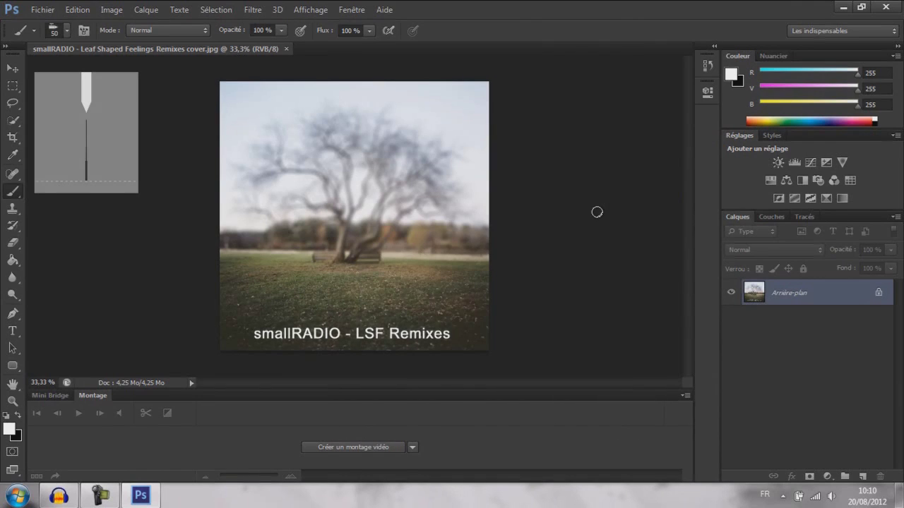
pyautogui.click(275, 11)
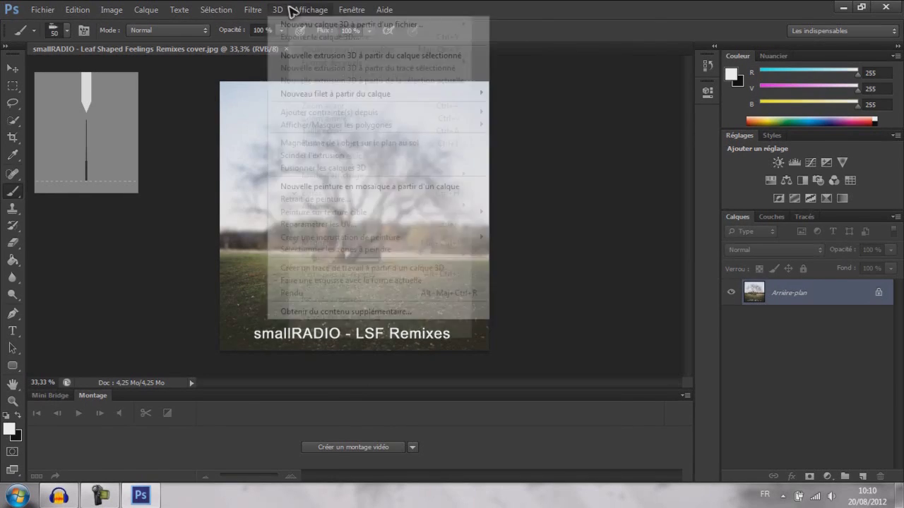
pyautogui.click(286, 10)
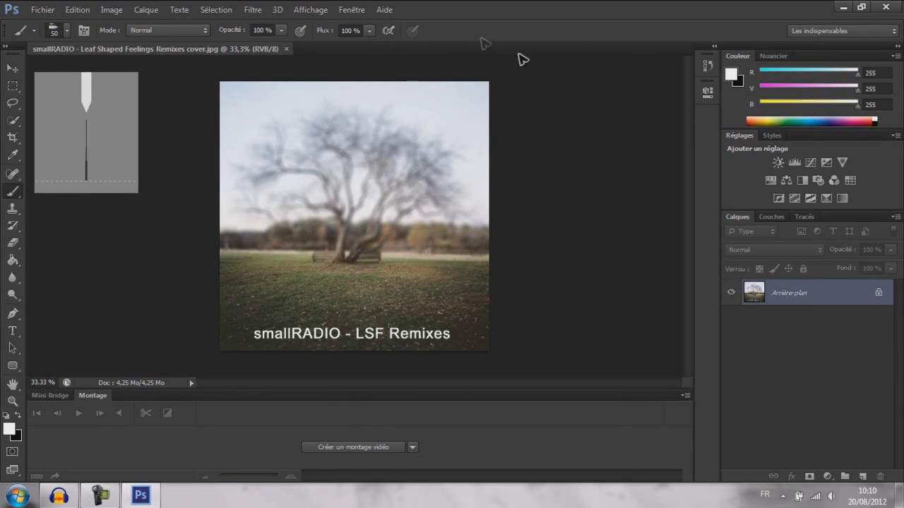
pyautogui.click(279, 9)
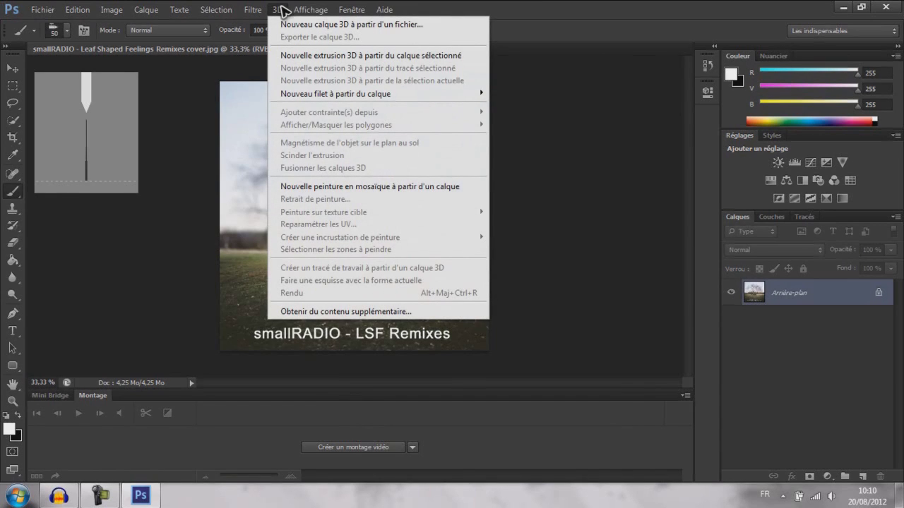
pyautogui.click(619, 166)
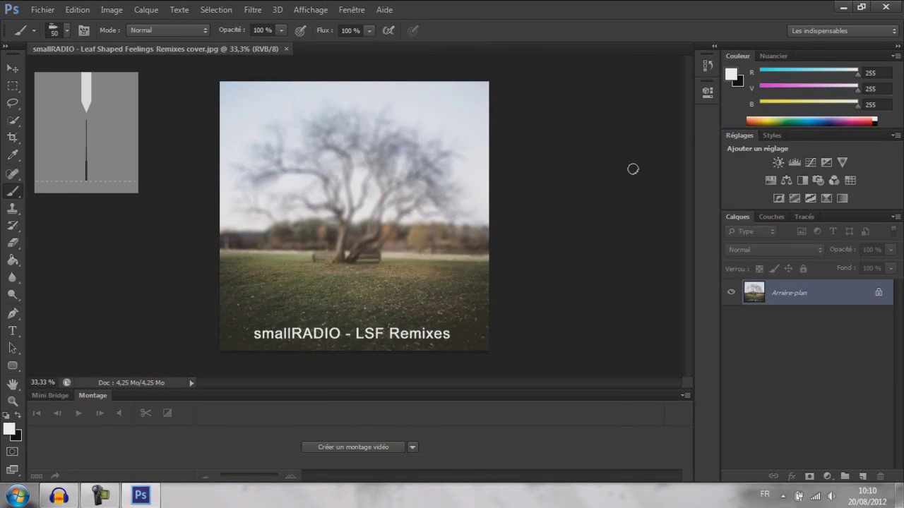
# Step: Activate the Crop tool and try rotating the image inside the crop frame
pyautogui.click(13, 138)
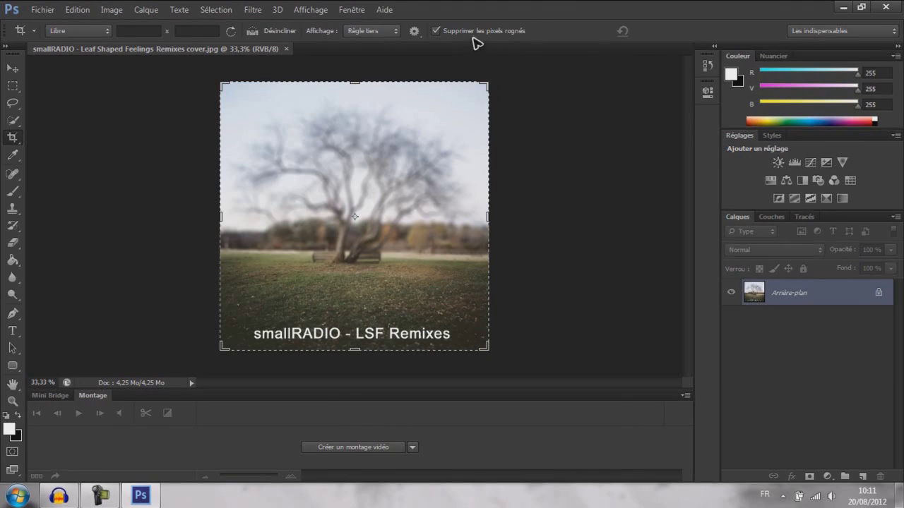
pyautogui.moveTo(574, 111); pyautogui.dragTo(523, 134)
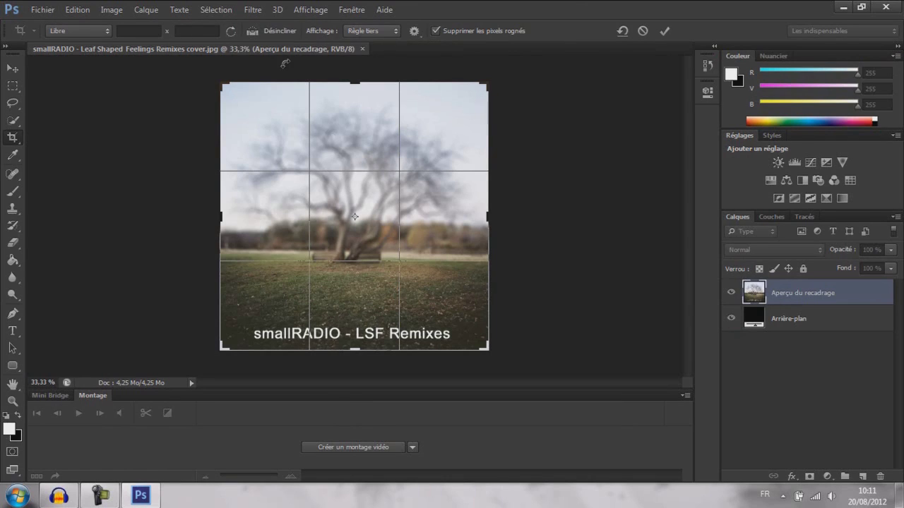
pyautogui.click(663, 32)
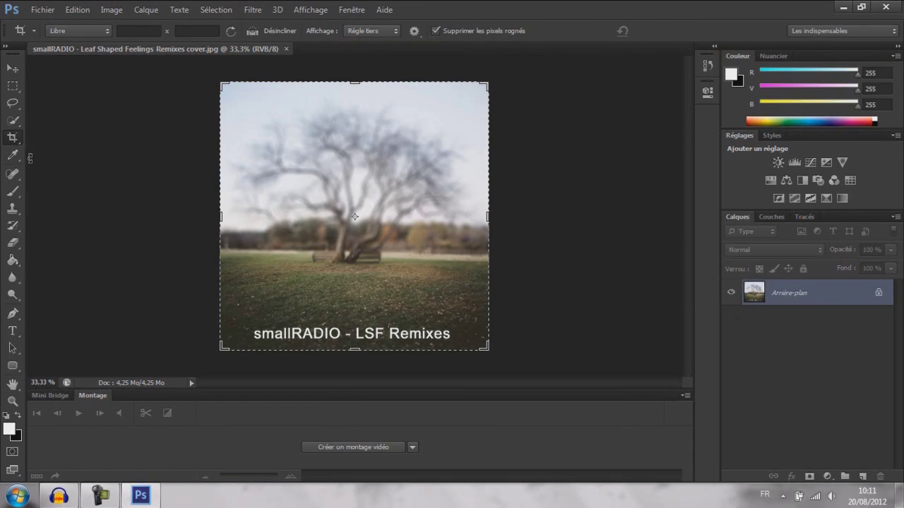
# Step: Examine the Crop tool's overlay guide choices and its aspect ratio presets
pyautogui.click(376, 31)
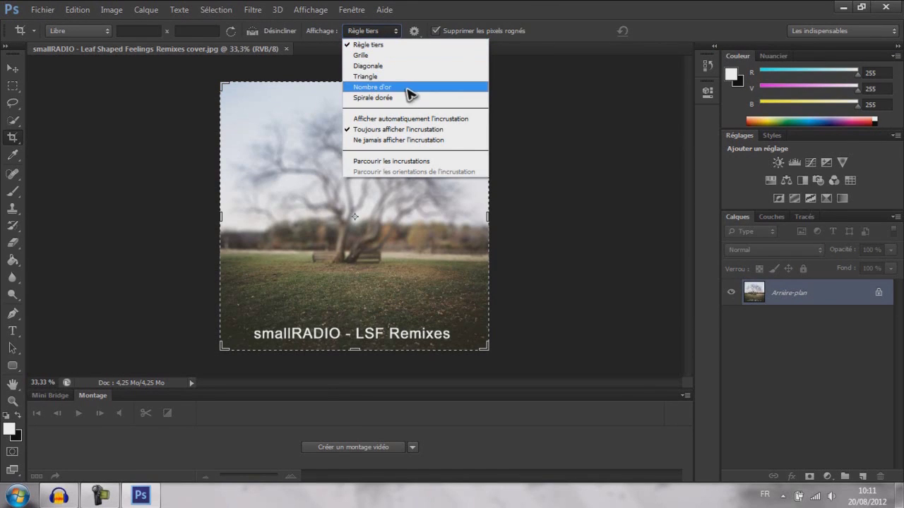
pyautogui.click(105, 33)
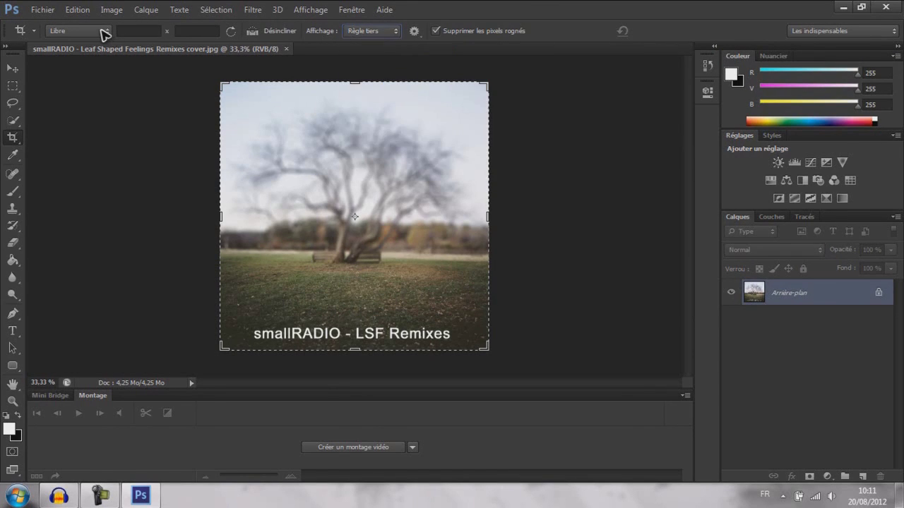
pyautogui.click(104, 33)
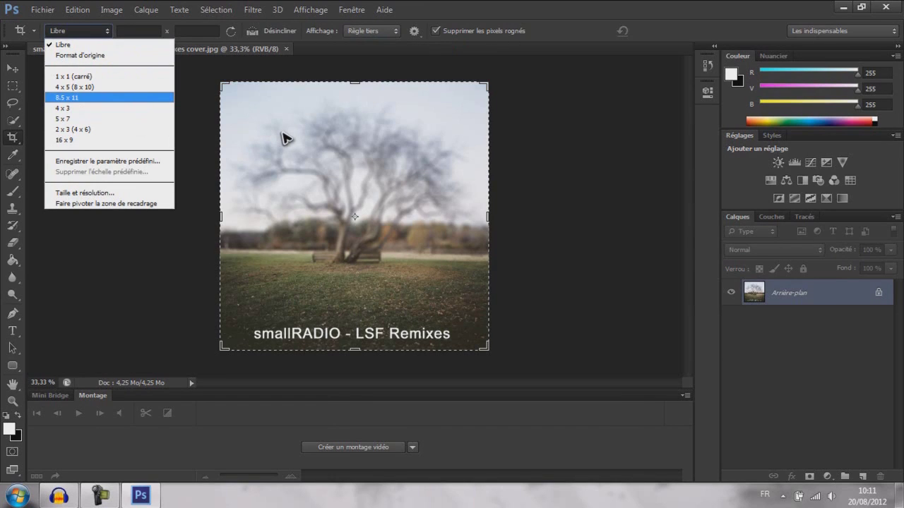
pyautogui.click(110, 30)
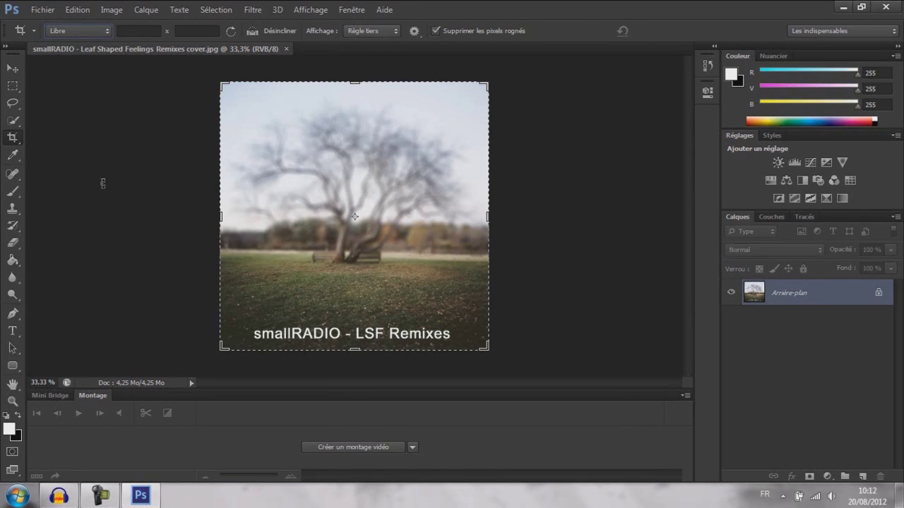
# Step: Draw a frame over the tree with the Perspective Crop tool and reshape its corners into a skewed quadrilateral
pyautogui.rightClick(12, 138)
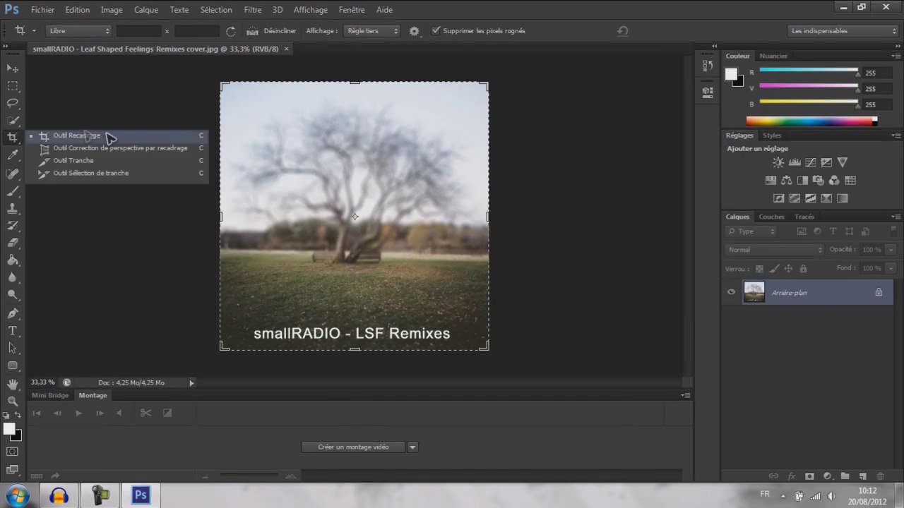
pyautogui.click(162, 149)
pyautogui.moveTo(256, 122); pyautogui.dragTo(439, 156)
pyautogui.moveTo(256, 278); pyautogui.dragTo(374, 145)
pyautogui.moveTo(404, 291); pyautogui.dragTo(274, 253)
pyautogui.moveTo(434, 202); pyautogui.dragTo(449, 293)
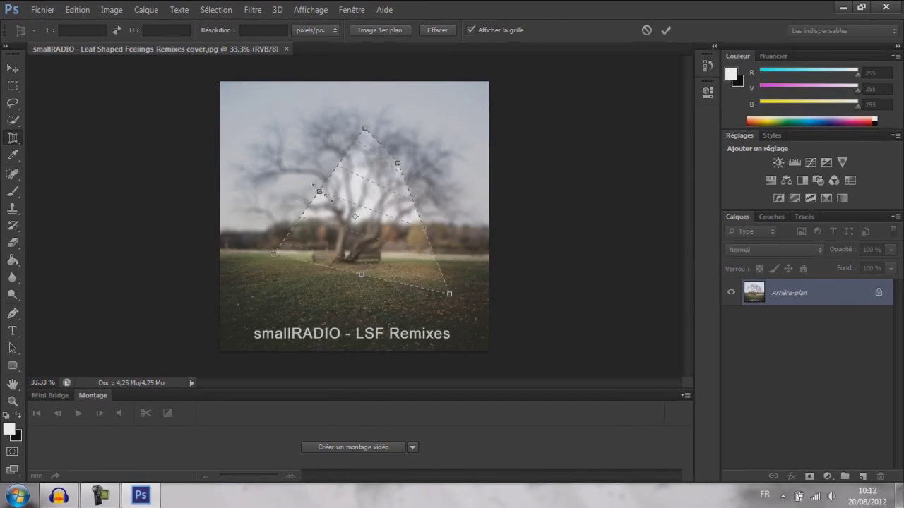
pyautogui.moveTo(319, 191); pyautogui.dragTo(284, 198)
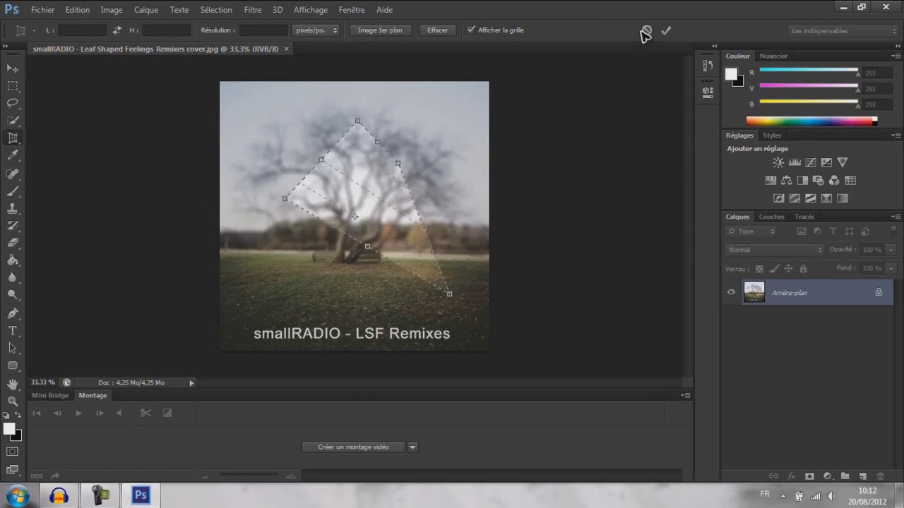
# Step: Apply the perspective crop and undo it
pyautogui.click(663, 31)
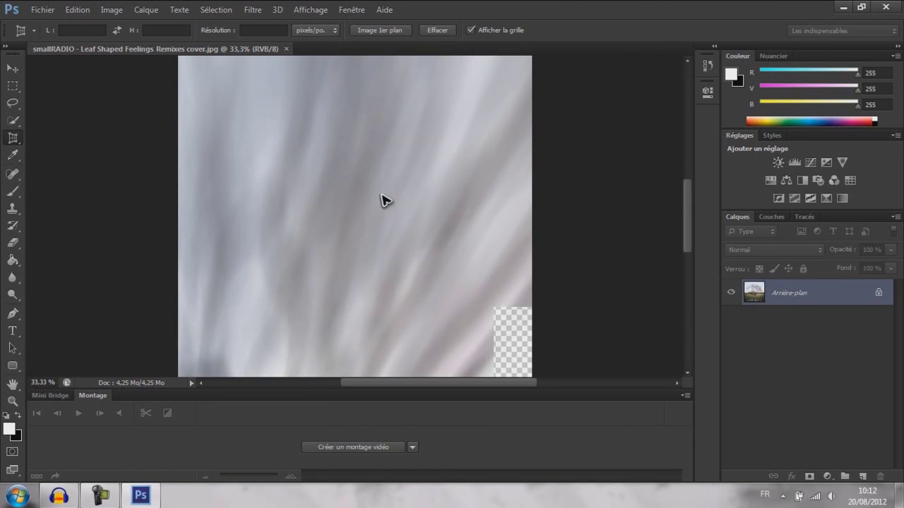
pyautogui.click(77, 9)
pyautogui.click(145, 15)
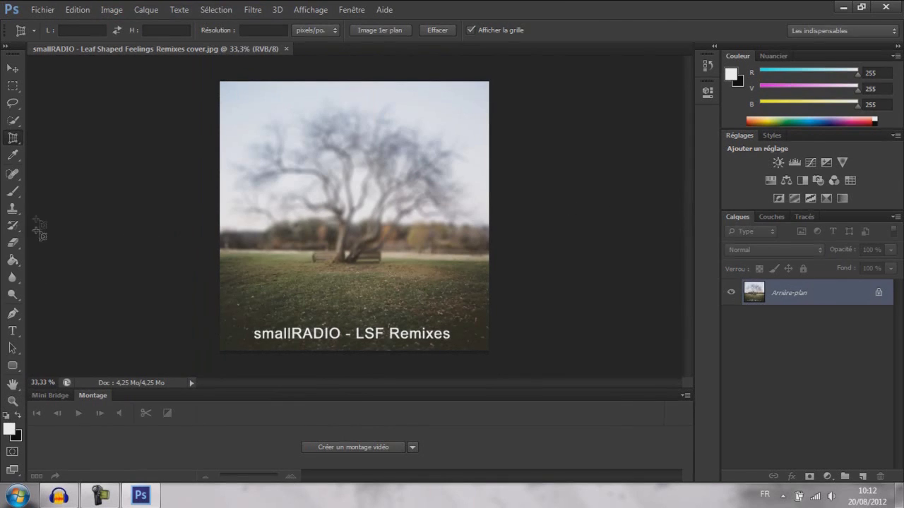
# Step: Sample colours across the tree and sky with the Eyedropper, ending on a light grey of R 193, V 193, B 201
pyautogui.click(12, 156)
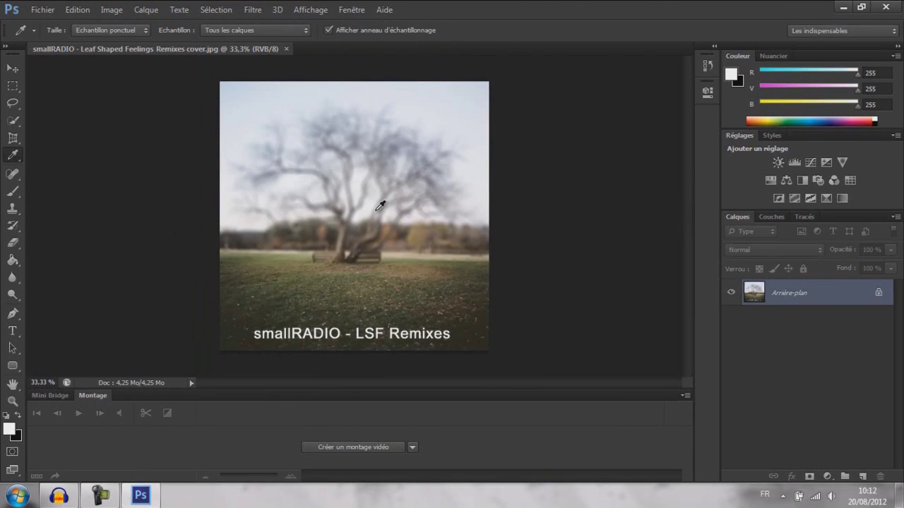
pyautogui.click(381, 164)
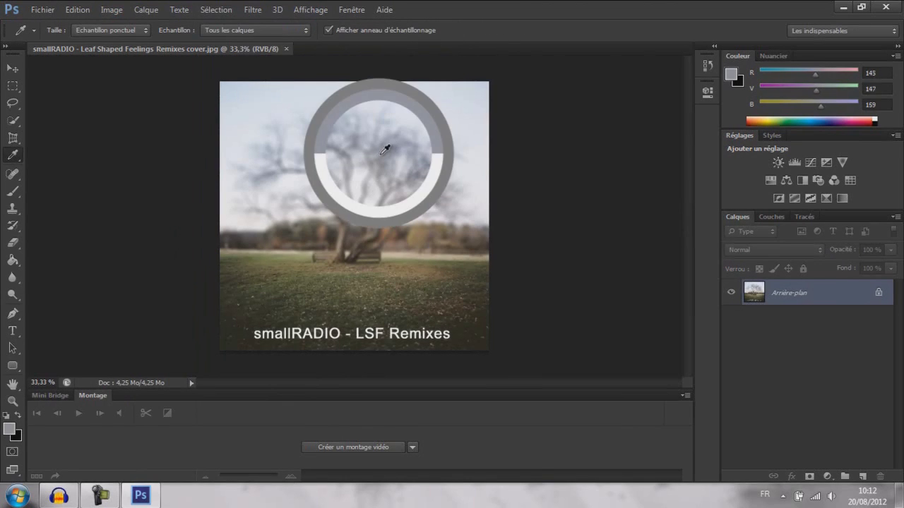
pyautogui.moveTo(385, 167); pyautogui.dragTo(423, 122)
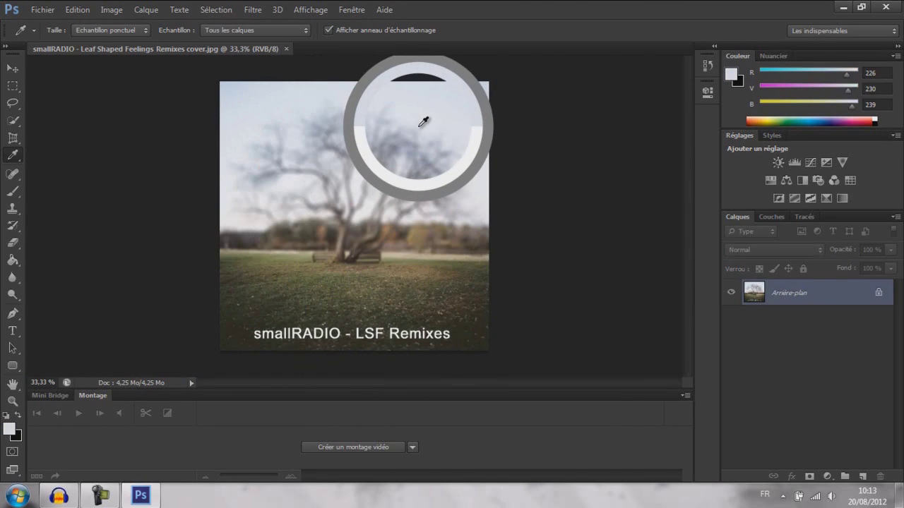
pyautogui.moveTo(423, 122); pyautogui.dragTo(417, 145)
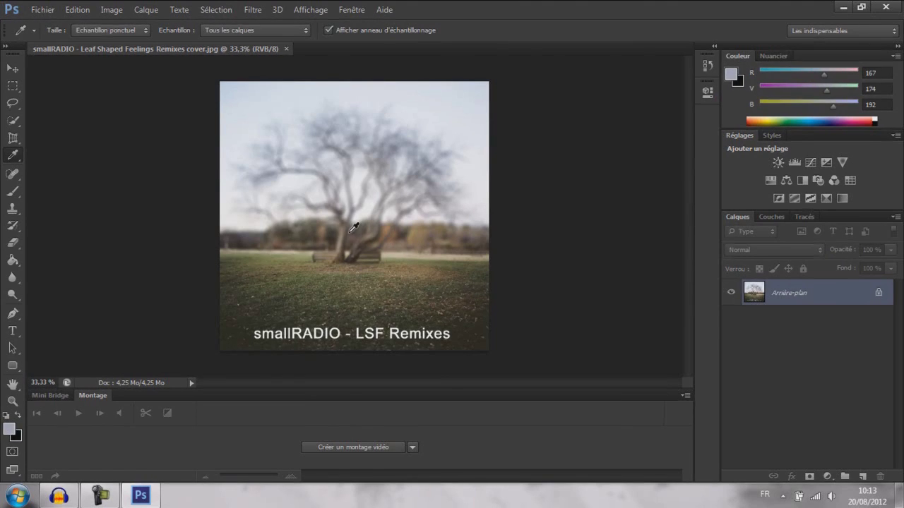
pyautogui.moveTo(355, 221); pyautogui.dragTo(402, 159)
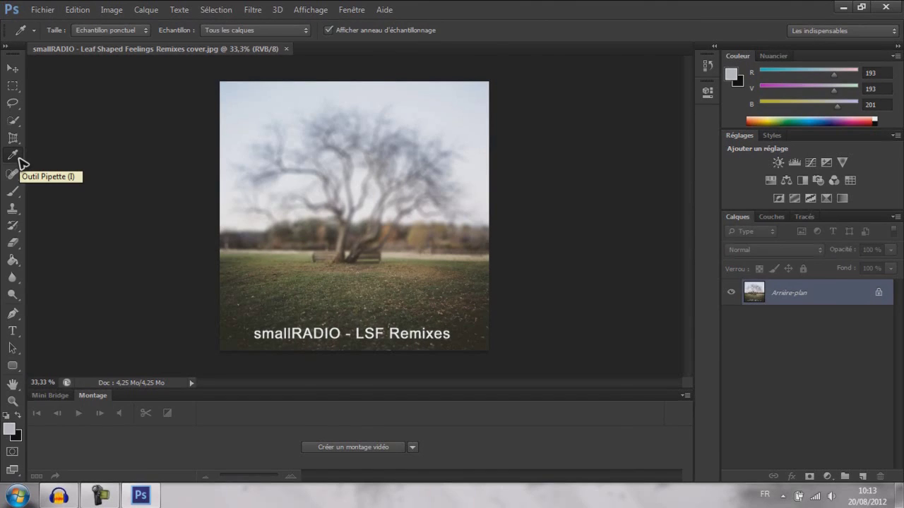
# Step: Examine the tools grouped with the Eyedropper and activate the Content-Aware Move tool
pyautogui.moveTo(15, 157); pyautogui.dragTo(39, 162)
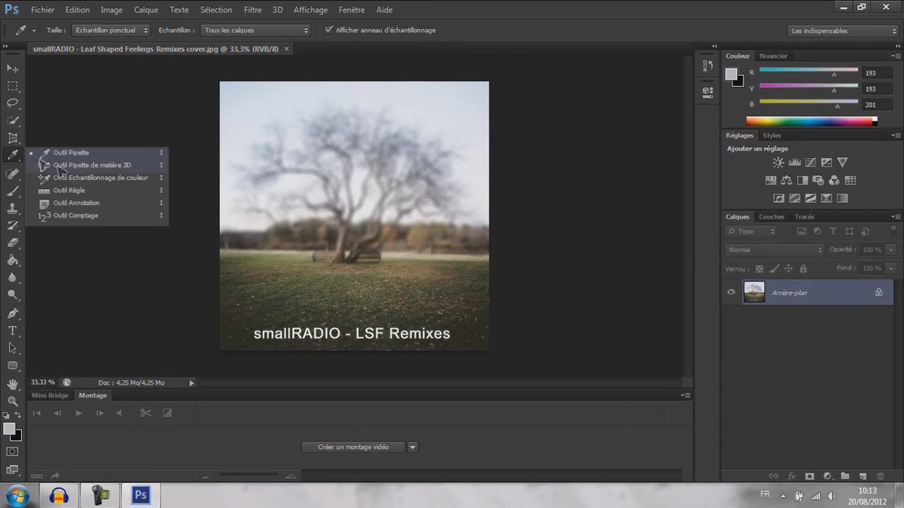
pyautogui.moveTo(13, 174); pyautogui.dragTo(128, 211)
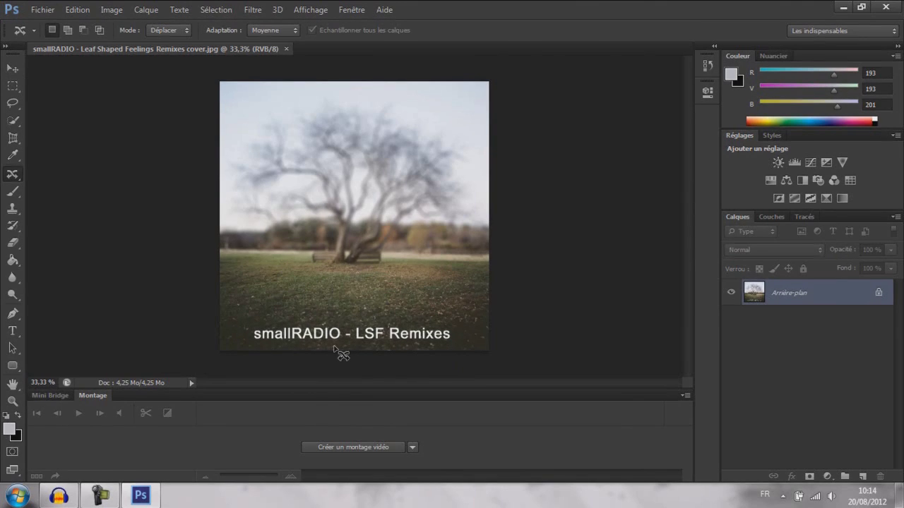
# Step: Select the "smallRADIO - LSF Remixes" caption with a rectangular marquee, replace it with a Content-Aware fill, and deselect
pyautogui.click(13, 87)
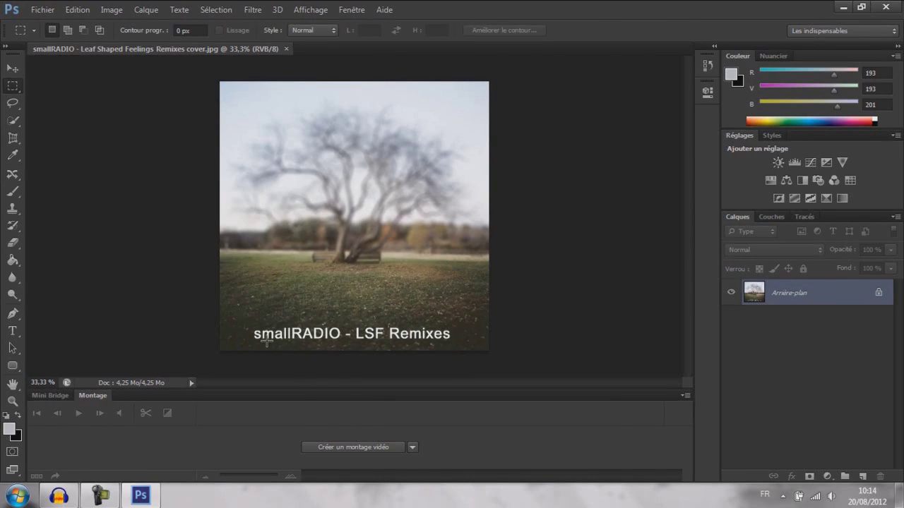
pyautogui.moveTo(246, 322); pyautogui.dragTo(461, 347)
pyautogui.press('i')
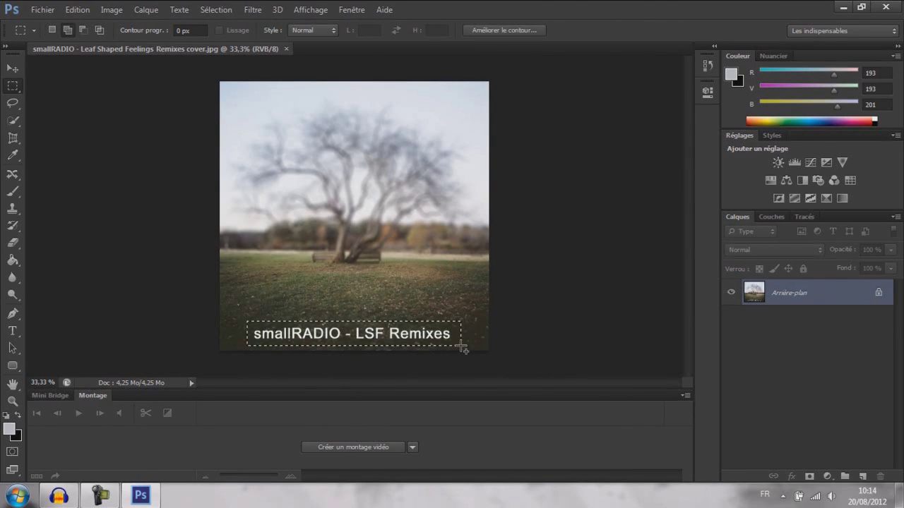
pyautogui.press('Delete')
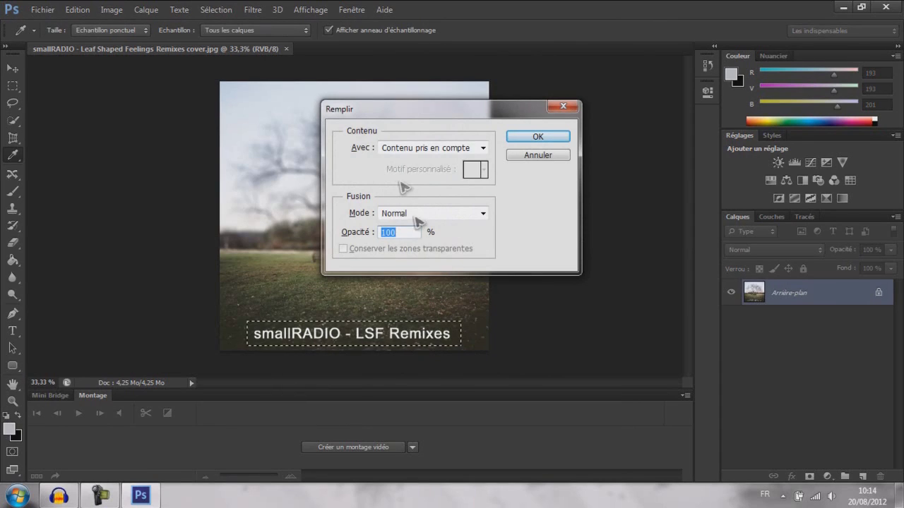
pyautogui.click(562, 145)
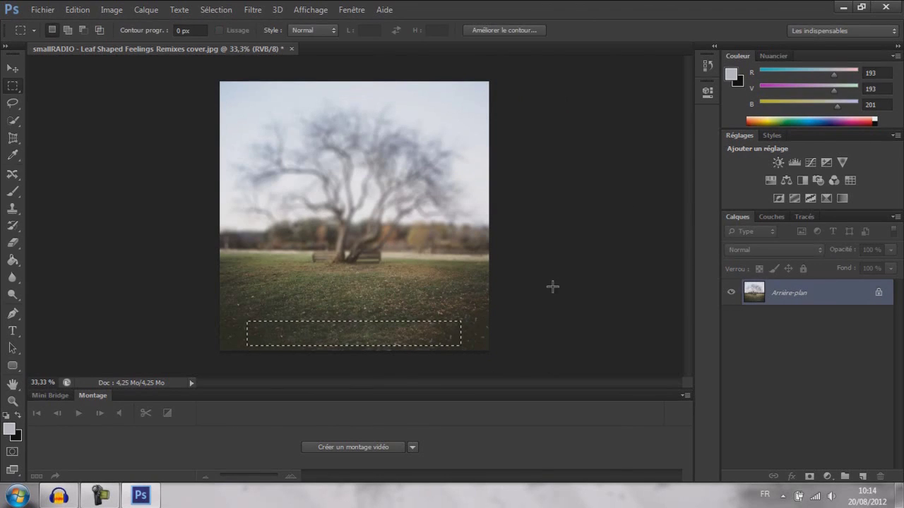
pyautogui.click(219, 10)
pyautogui.click(233, 37)
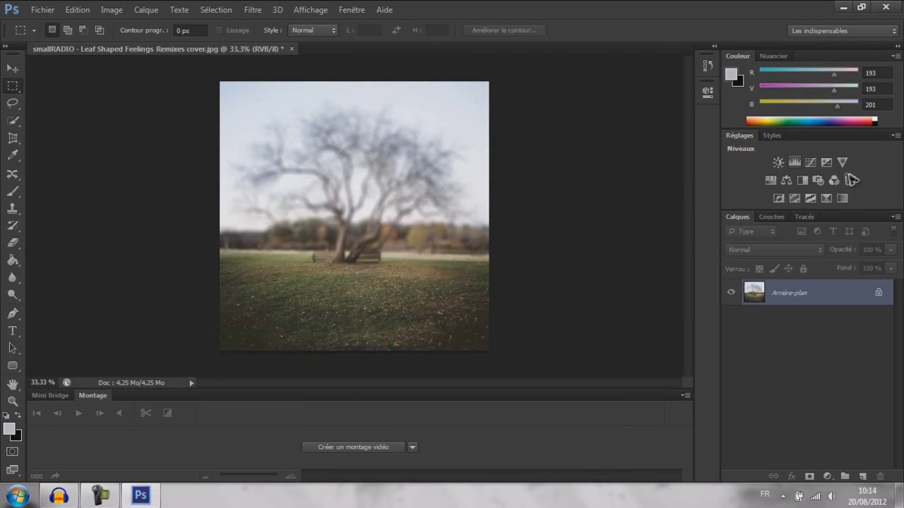
# Step: Delete the fill from the document history, collapse the history, and clear the remaining selection around the caption
pyautogui.click(707, 65)
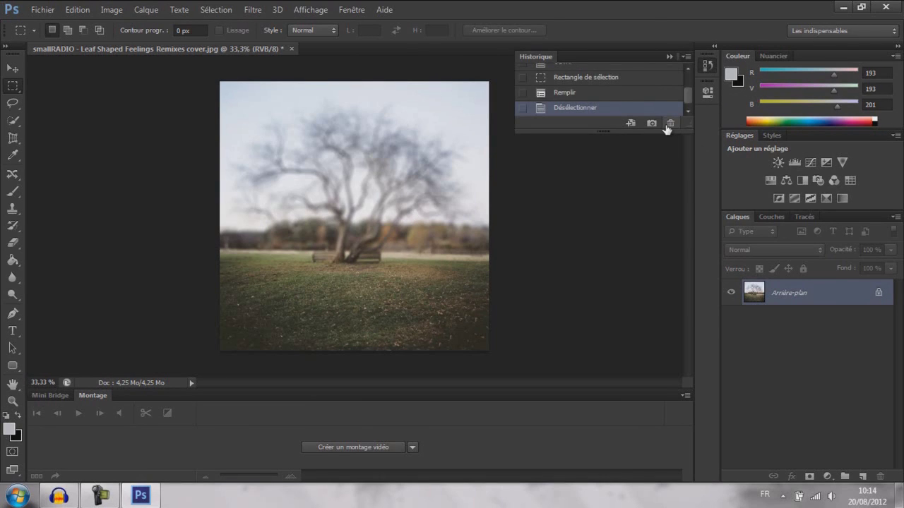
pyautogui.click(615, 96)
pyautogui.click(610, 109)
pyautogui.click(617, 83)
pyautogui.click(617, 92)
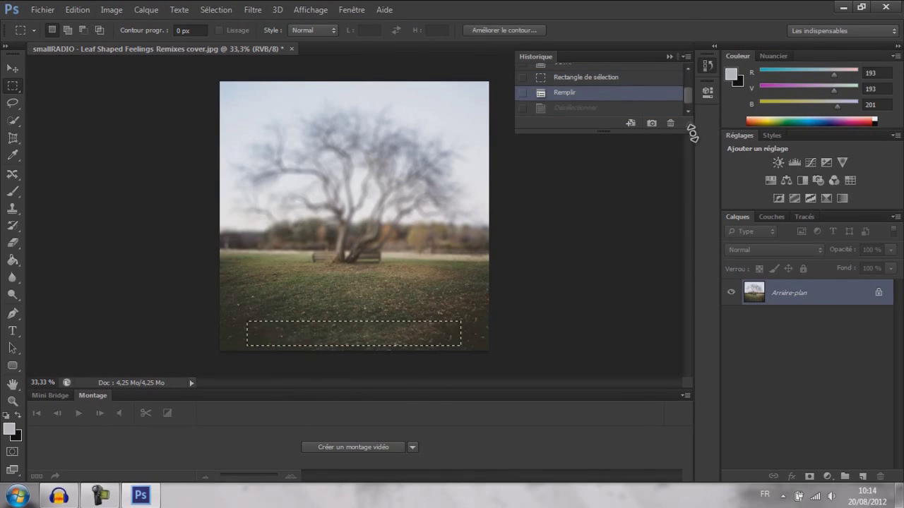
pyautogui.click(673, 125)
pyautogui.click(417, 196)
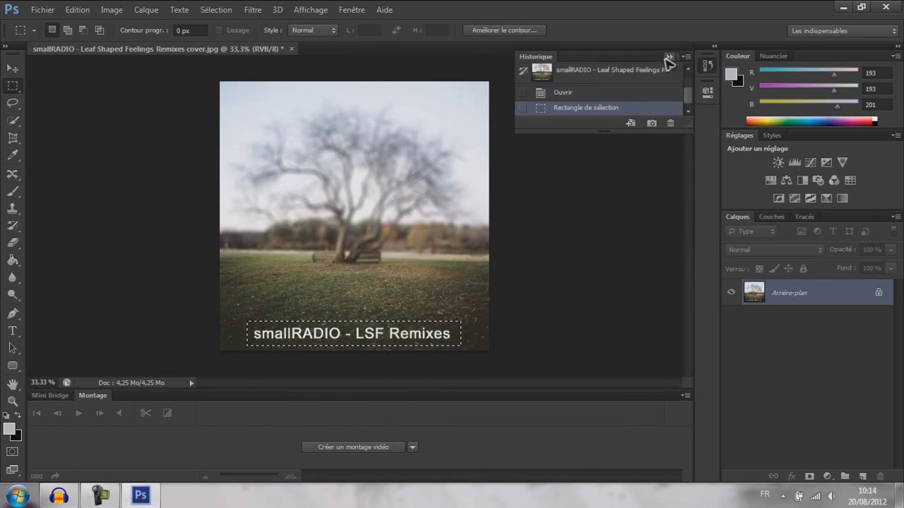
pyautogui.click(669, 56)
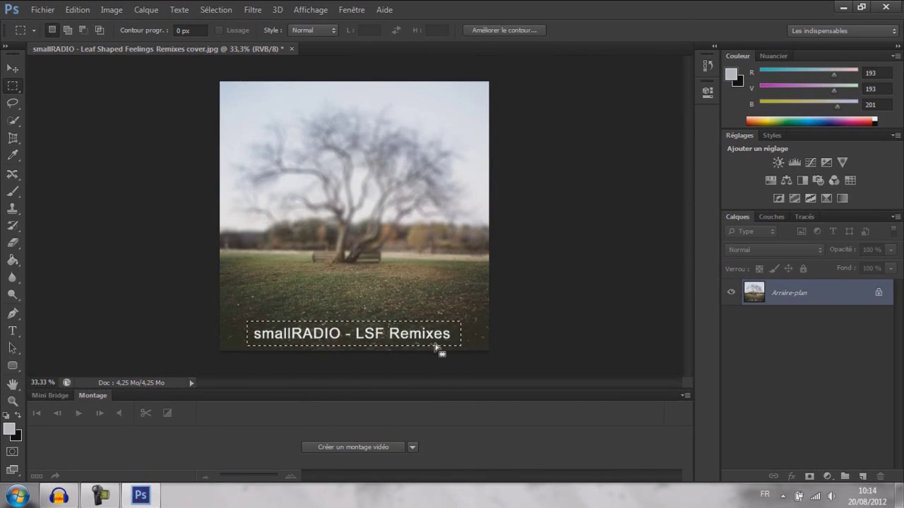
pyautogui.click(225, 10)
pyautogui.click(248, 39)
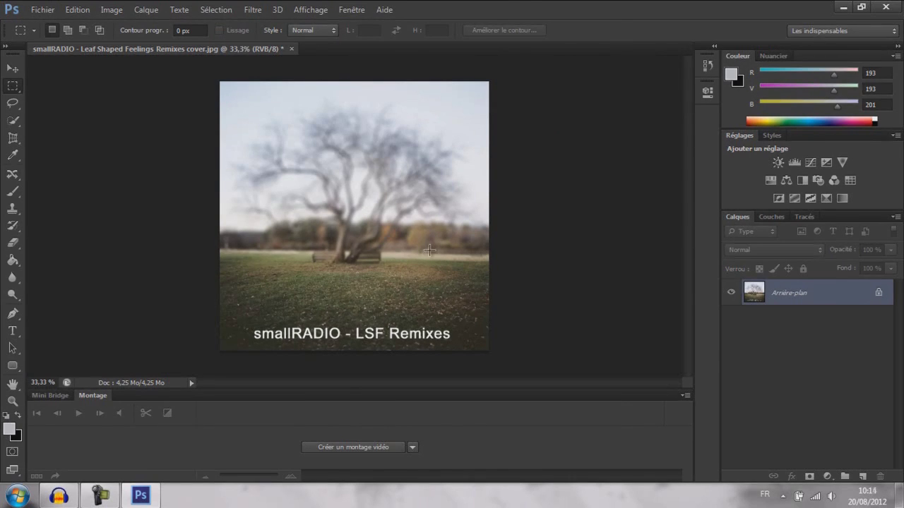
# Step: Examine the text commands and their panel options, and display the Character panel
pyautogui.click(178, 10)
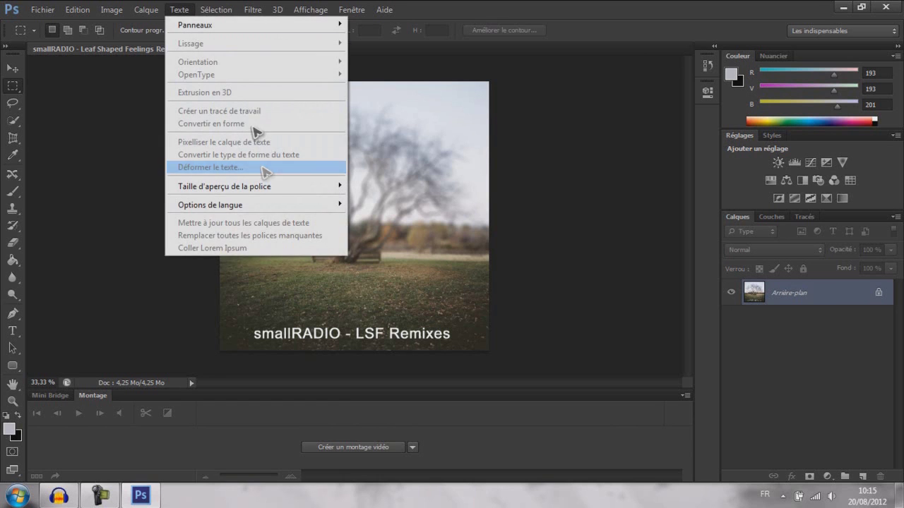
pyautogui.click(180, 11)
pyautogui.click(180, 12)
pyautogui.moveTo(198, 25)
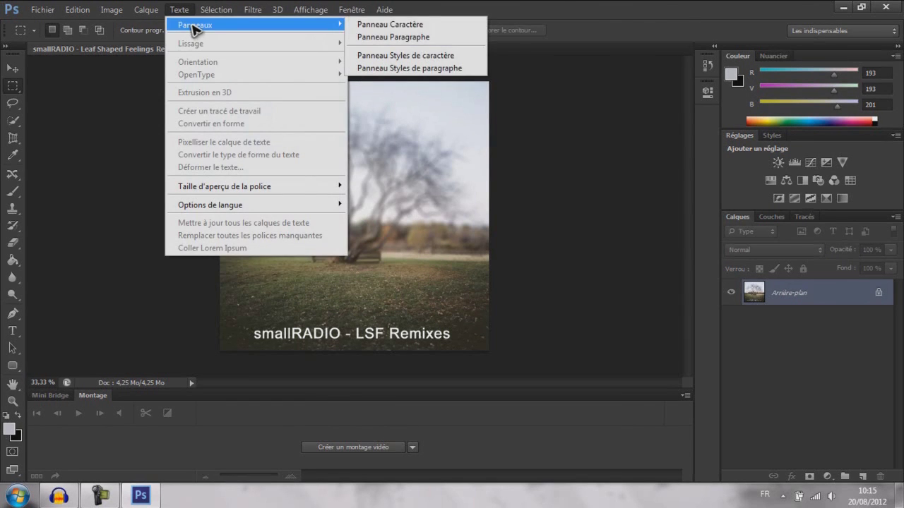
pyautogui.click(464, 24)
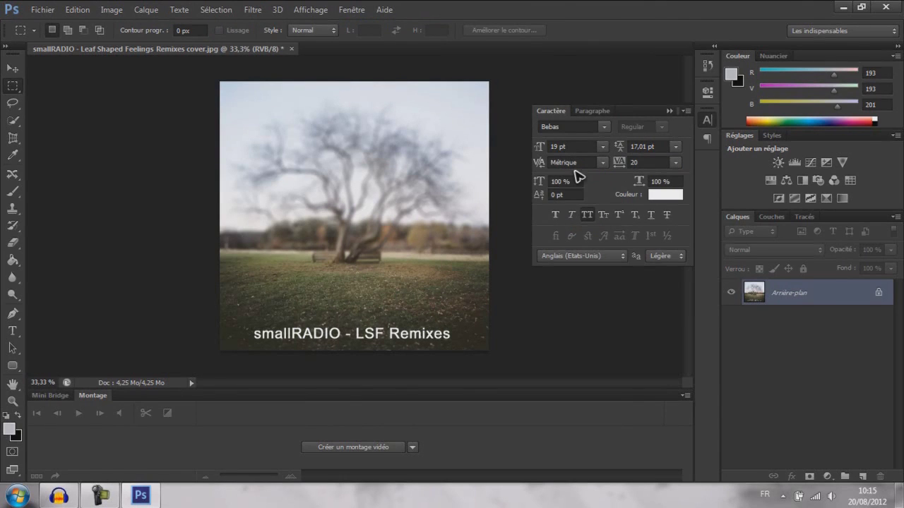
# Step: Examine the kerning and tracking choices in the Character settings, view the Paragraph settings, and collapse the panel group
pyautogui.click(602, 163)
pyautogui.click(602, 163)
pyautogui.click(676, 164)
pyautogui.click(678, 165)
pyautogui.click(676, 163)
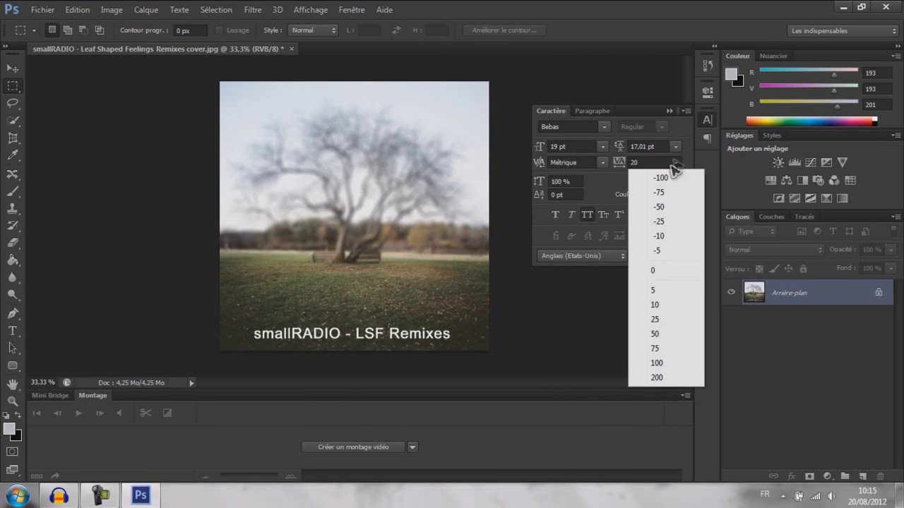
pyautogui.click(597, 189)
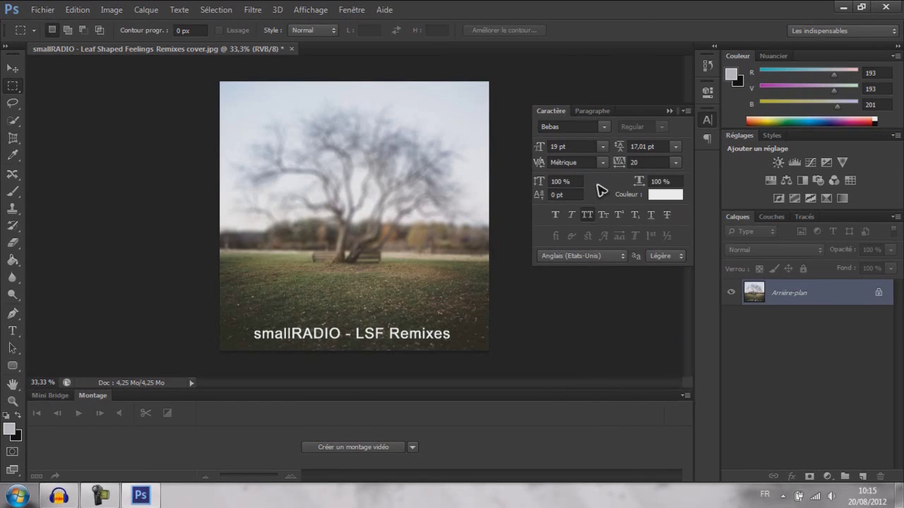
pyautogui.click(600, 111)
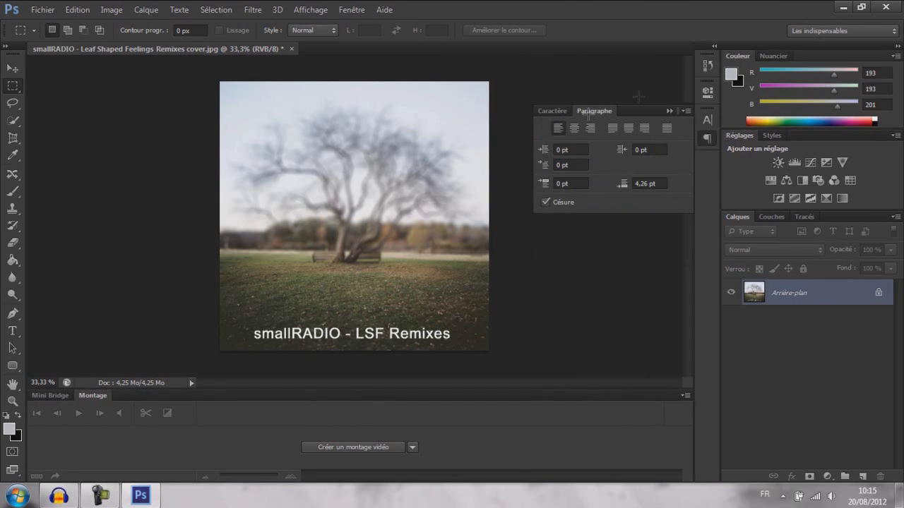
pyautogui.click(670, 110)
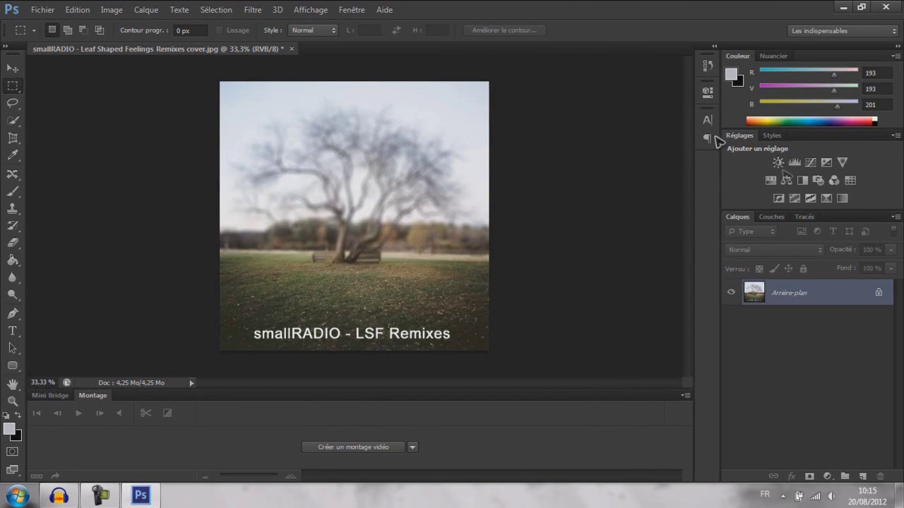
# Step: Try out the text "GTTHG" in 96 pt Bebas on the grass above the caption, and cancel the text entry
pyautogui.click(180, 12)
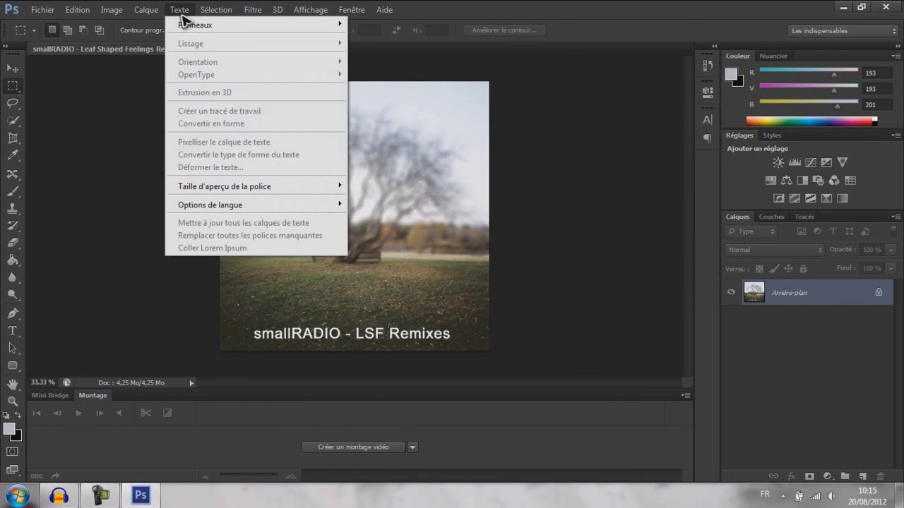
pyautogui.click(14, 330)
pyautogui.click(285, 298)
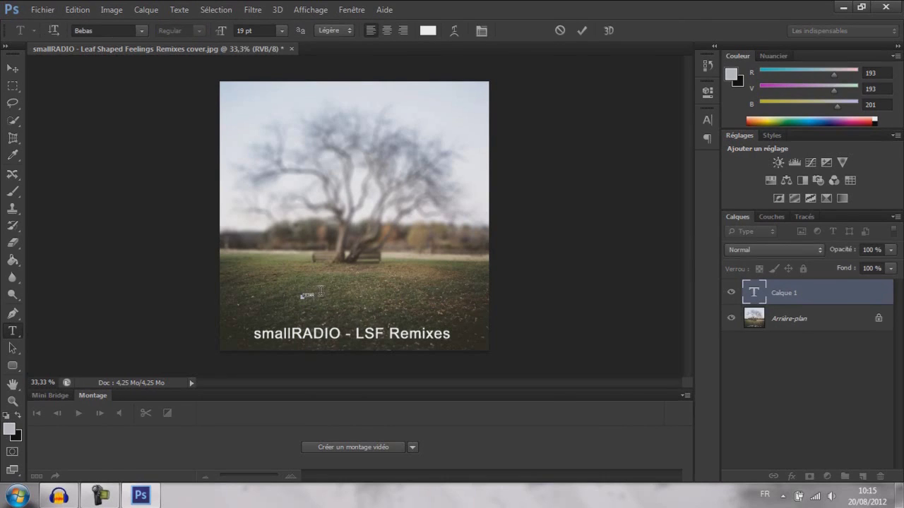
pyautogui.click(258, 31)
pyautogui.write('36')
pyautogui.press('Return')
pyautogui.click(355, 286)
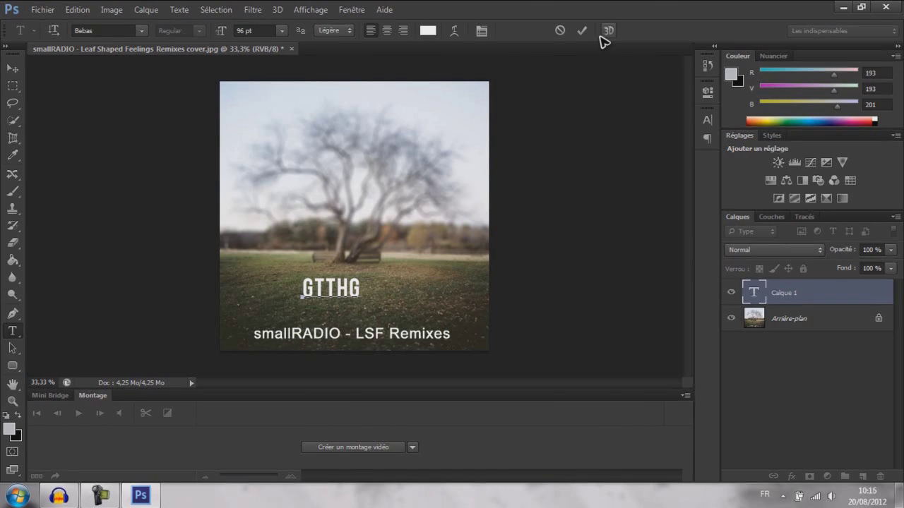
pyautogui.click(561, 32)
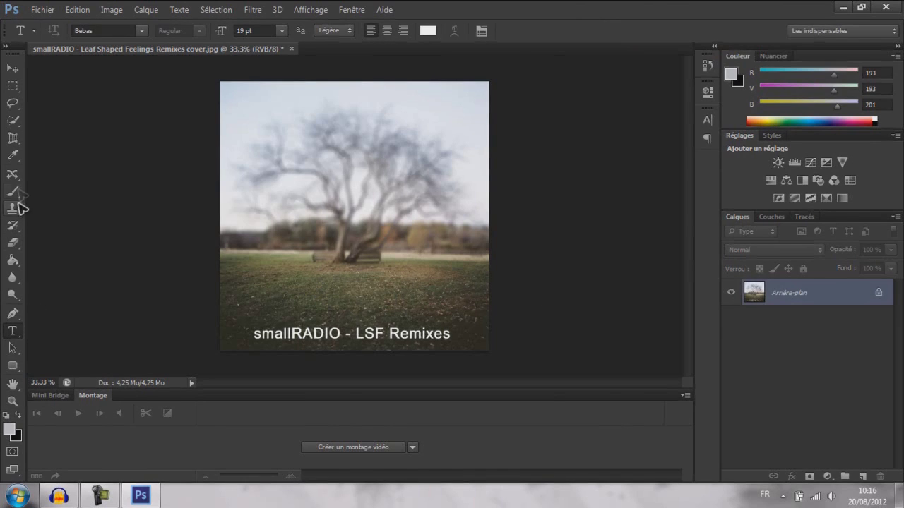
# Step: Activate the 3D Material Eyedropper from the Eyedropper group and the 3D Material Drop tool from the Paint Bucket group
pyautogui.click(14, 154)
pyautogui.rightClick(14, 154)
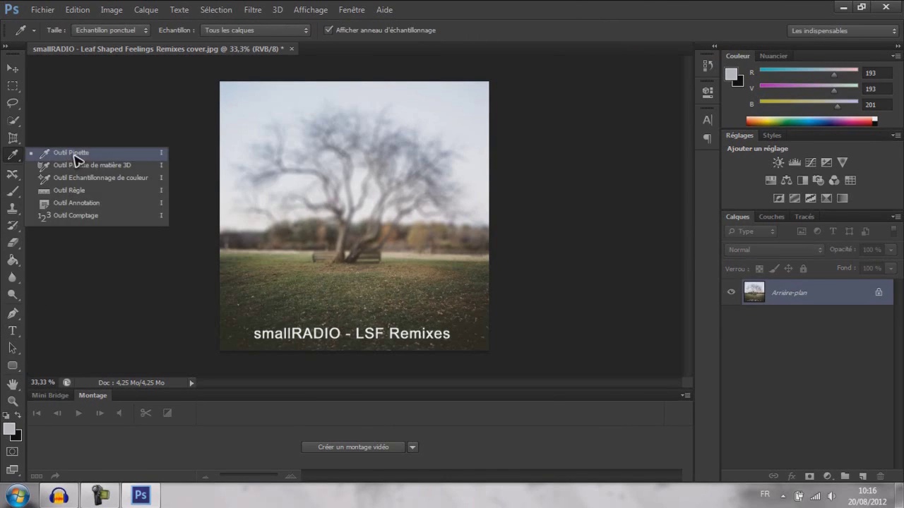
pyautogui.click(127, 167)
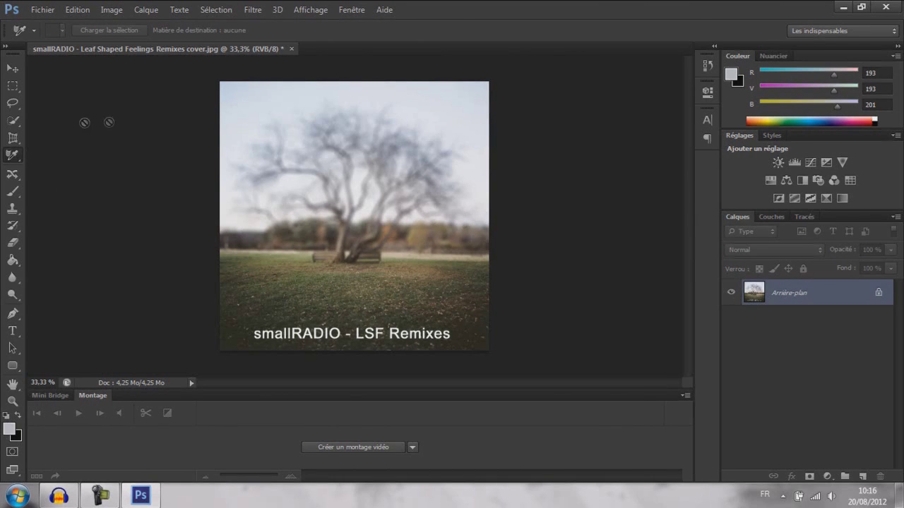
pyautogui.click(12, 260)
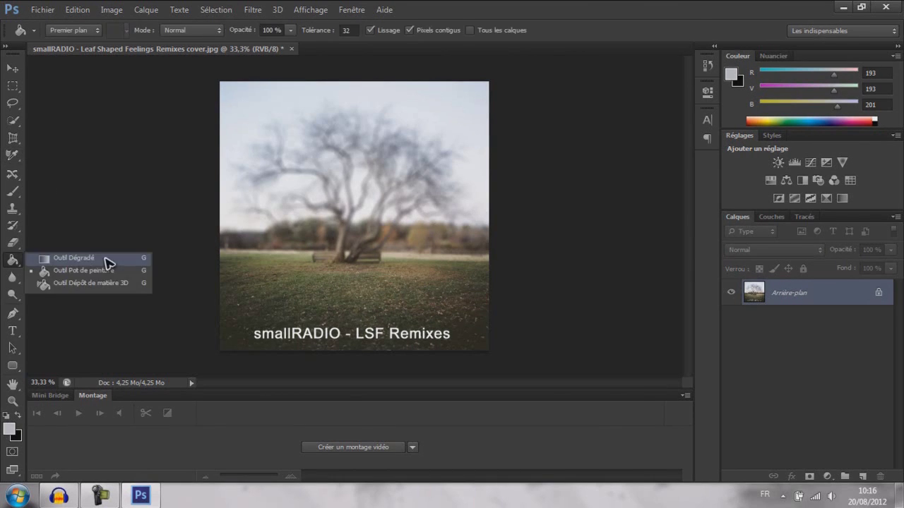
pyautogui.click(142, 290)
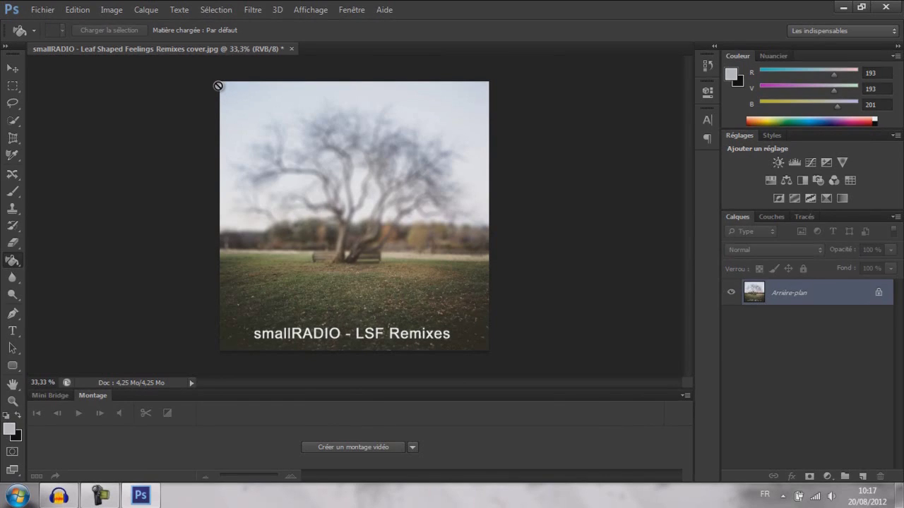
# Step: Try a 15 px Field Blur on the image, replacing the central pin with two pins right of the tree trunk, and cancel the filter
pyautogui.click(13, 68)
pyautogui.click(253, 9)
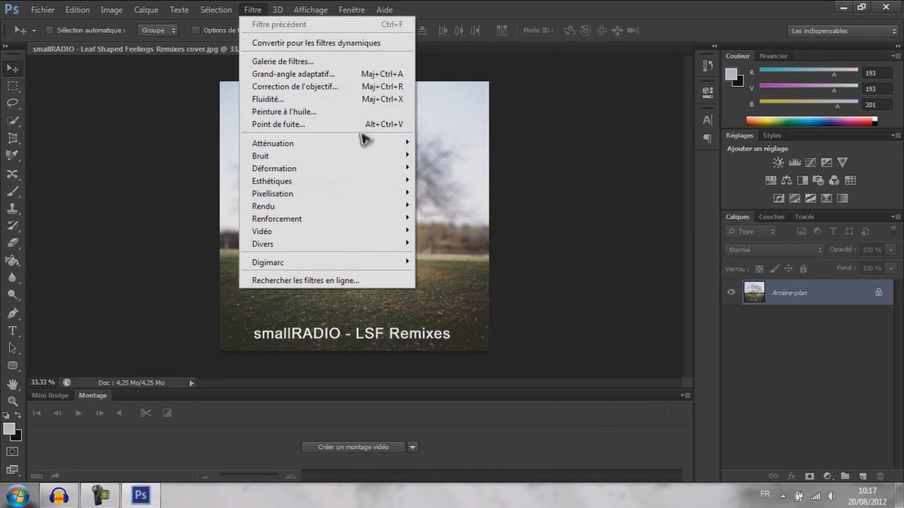
pyautogui.moveTo(363, 145)
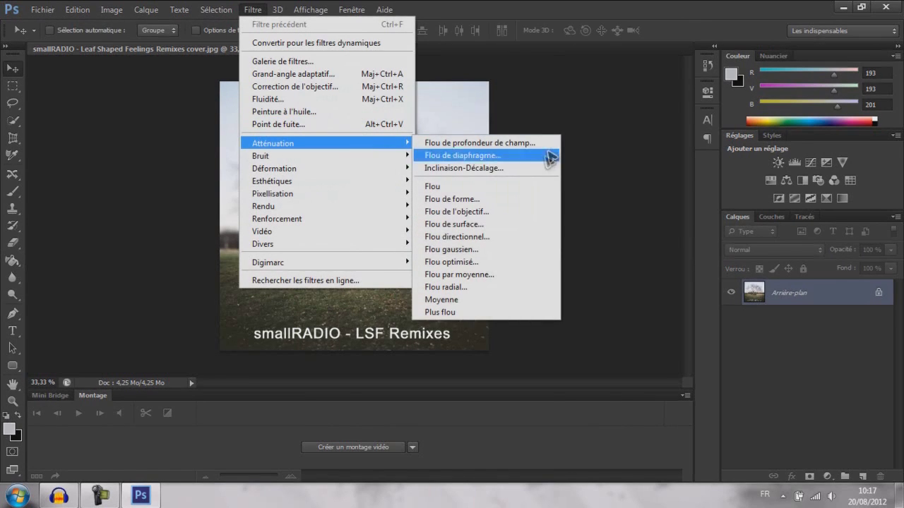
pyautogui.click(489, 142)
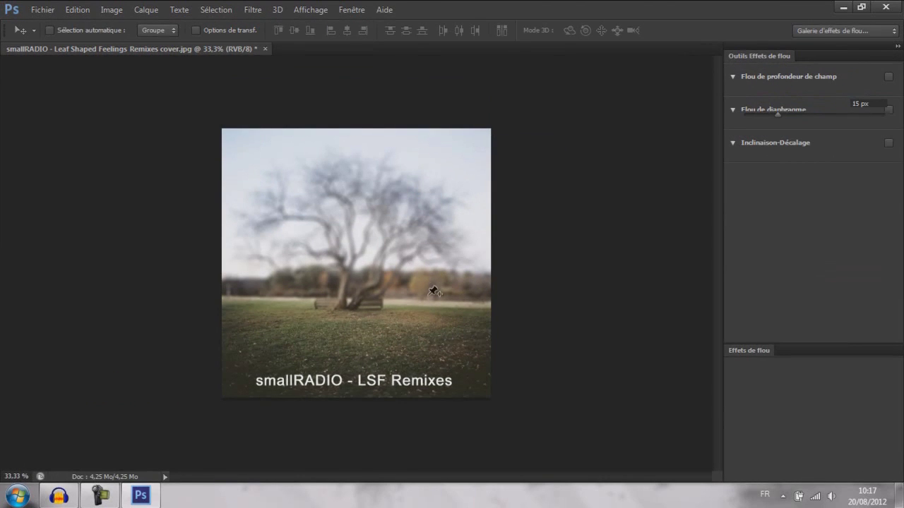
pyautogui.click(412, 300)
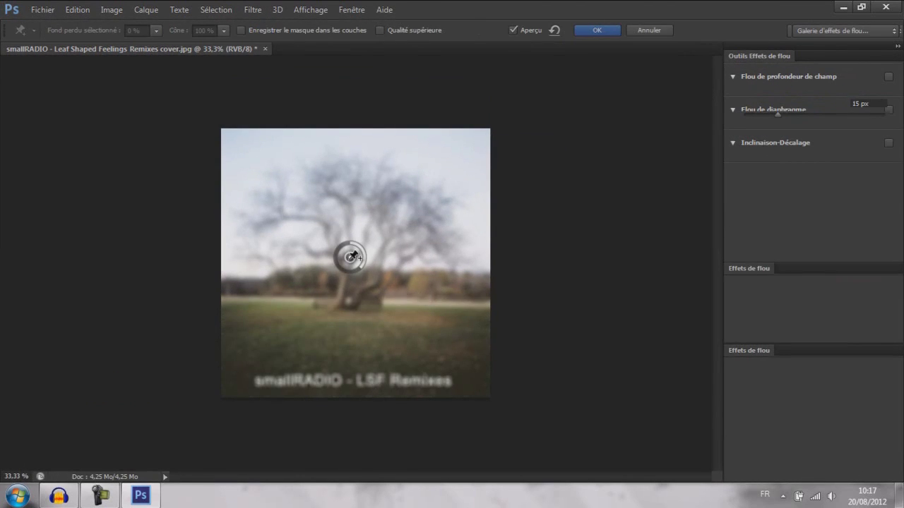
pyautogui.click(350, 258)
pyautogui.press('Delete')
pyautogui.moveTo(494, 334); pyautogui.dragTo(468, 325)
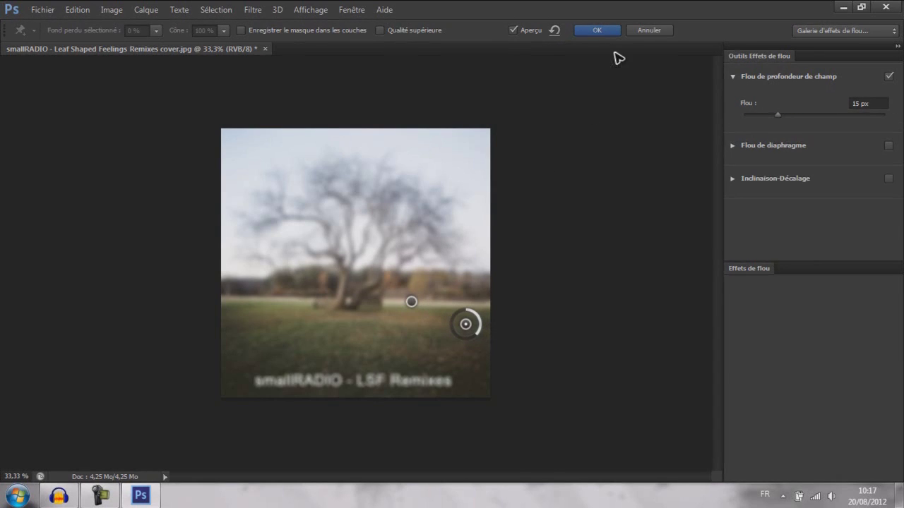
pyautogui.click(639, 31)
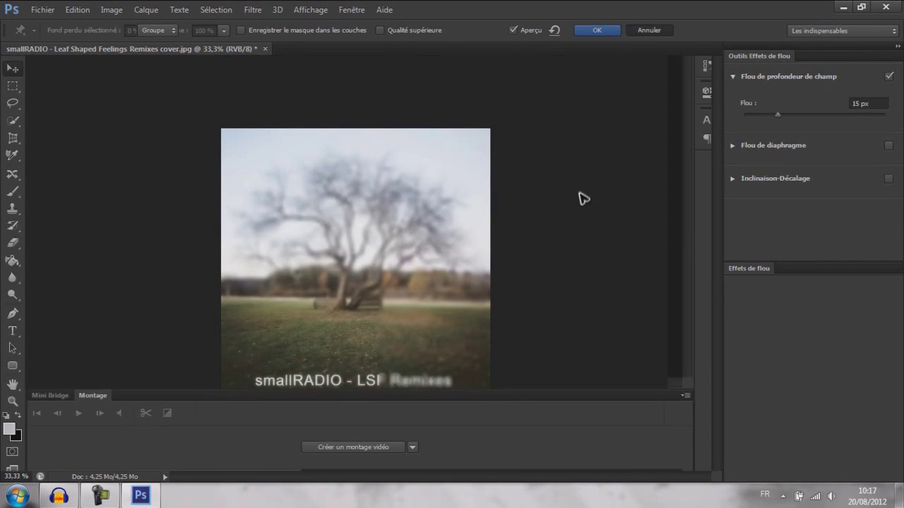
# Step: Try an Iris Blur of 15 px centred on the tree, and cancel the filter
pyautogui.click(260, 10)
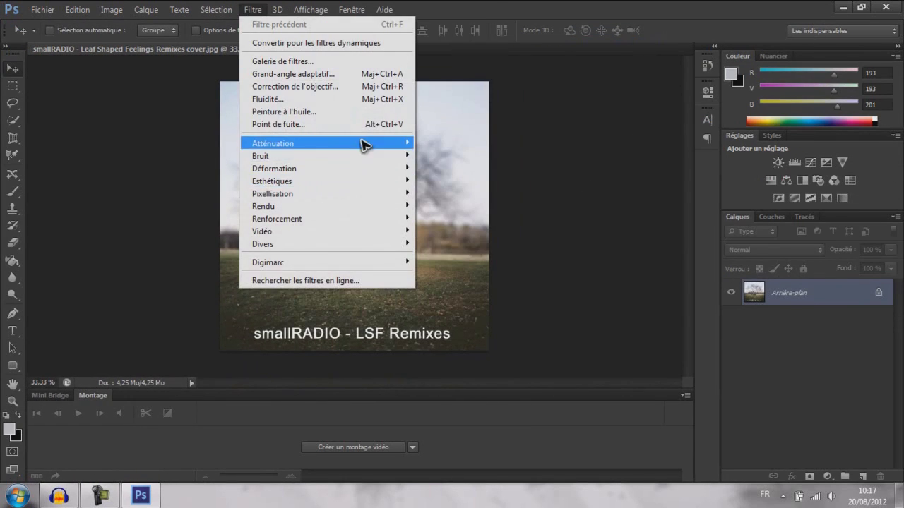
pyautogui.moveTo(361, 139)
pyautogui.click(520, 154)
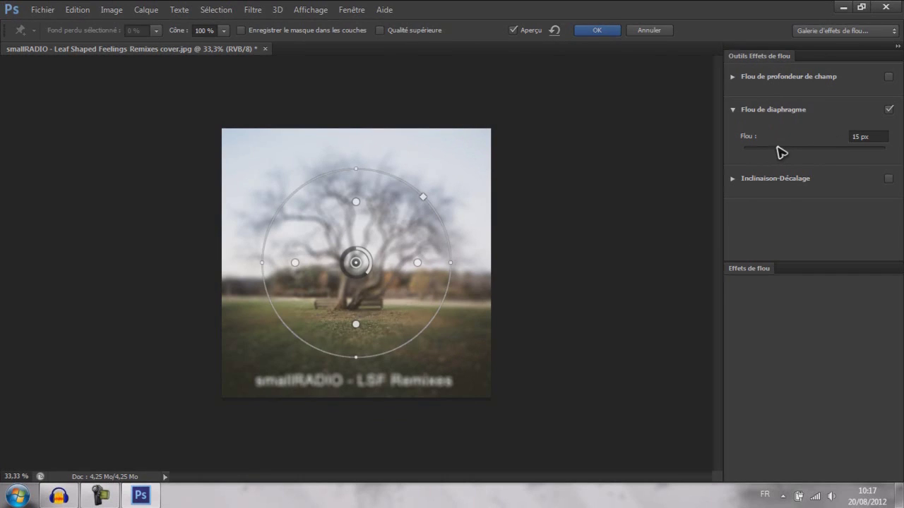
pyautogui.click(648, 31)
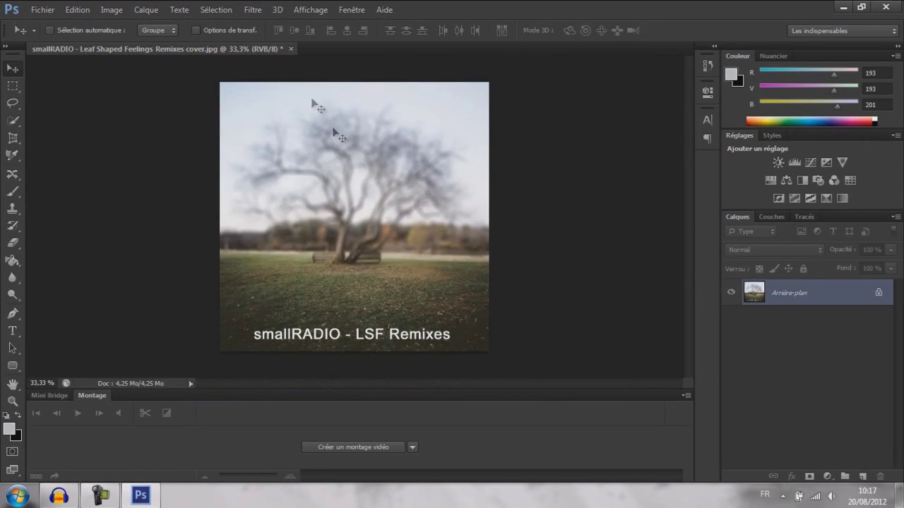
# Step: Try a Tilt-Shift blur across the tree with the blur lowered to 11 px, and cancel the filter
pyautogui.click(253, 9)
pyautogui.moveTo(315, 144)
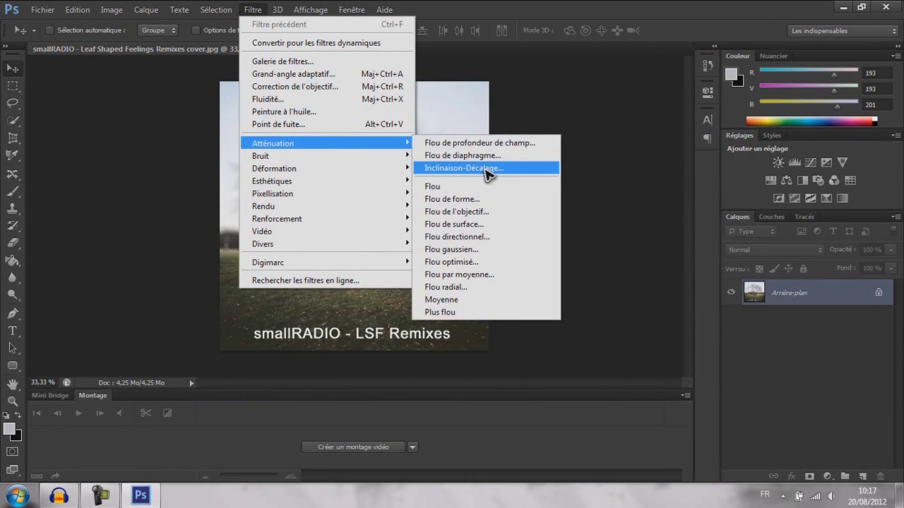
pyautogui.click(490, 167)
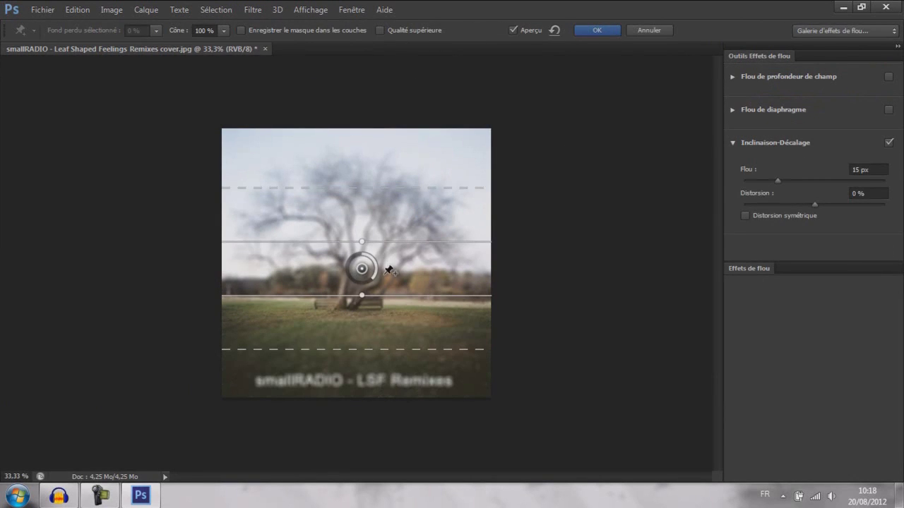
pyautogui.moveTo(371, 267)
pyautogui.mouseDown()
pyautogui.moveTo(373, 172)
pyautogui.moveTo(360, 267)
pyautogui.moveTo(379, 276)
pyautogui.moveTo(370, 288)
pyautogui.moveTo(376, 274)
pyautogui.mouseUp()
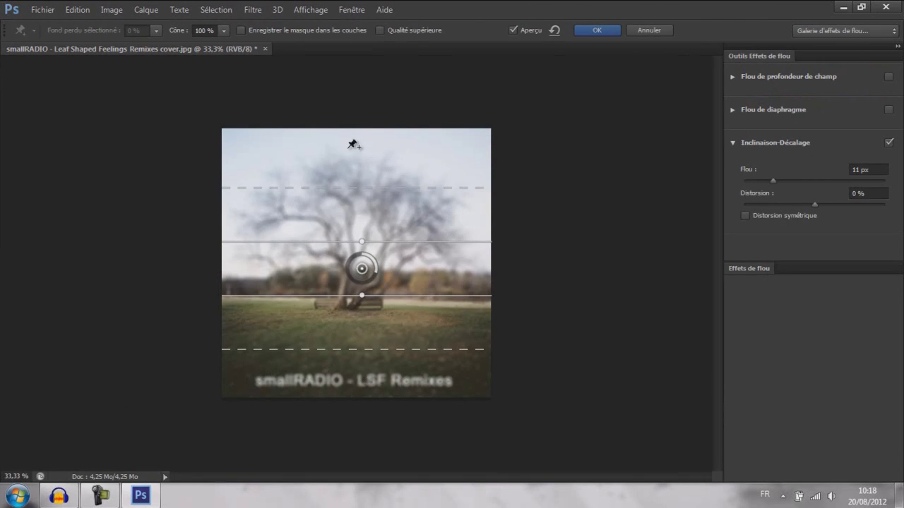
pyautogui.click(638, 32)
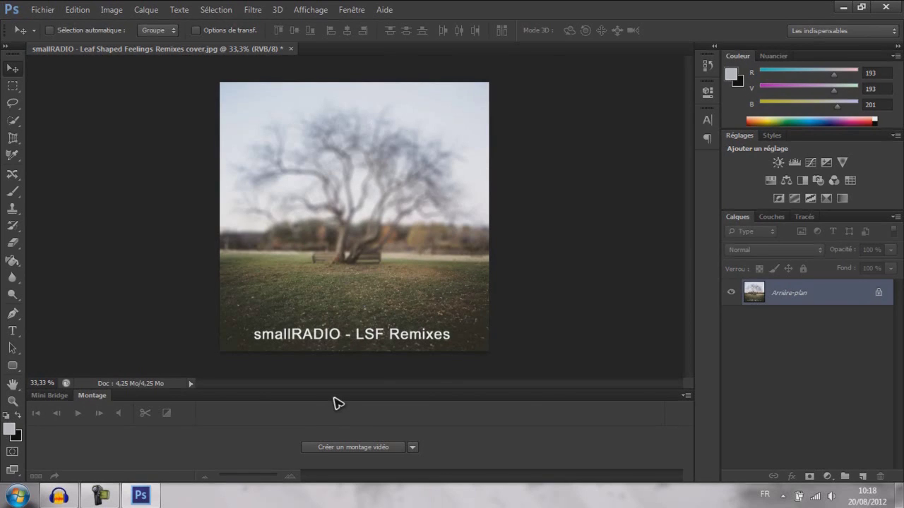
# Step: Select a tall rectangle over the tree trunk, examine the selection commands including New 3D Extrusion, and clear the selection
pyautogui.click(226, 8)
pyautogui.click(13, 86)
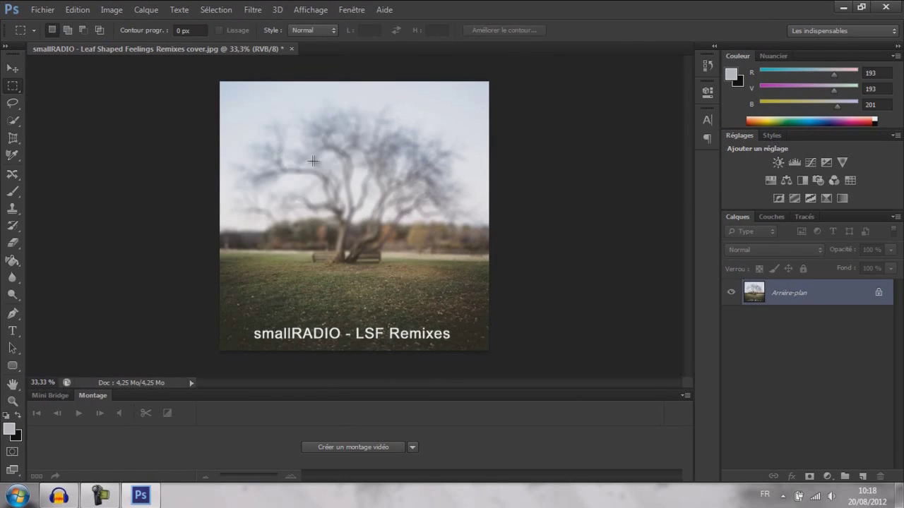
pyautogui.moveTo(317, 156); pyautogui.dragTo(366, 258)
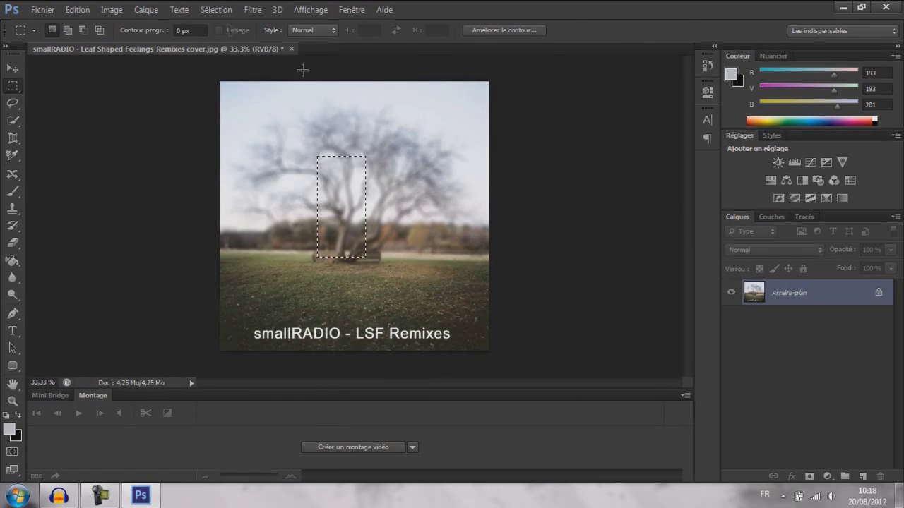
pyautogui.click(203, 13)
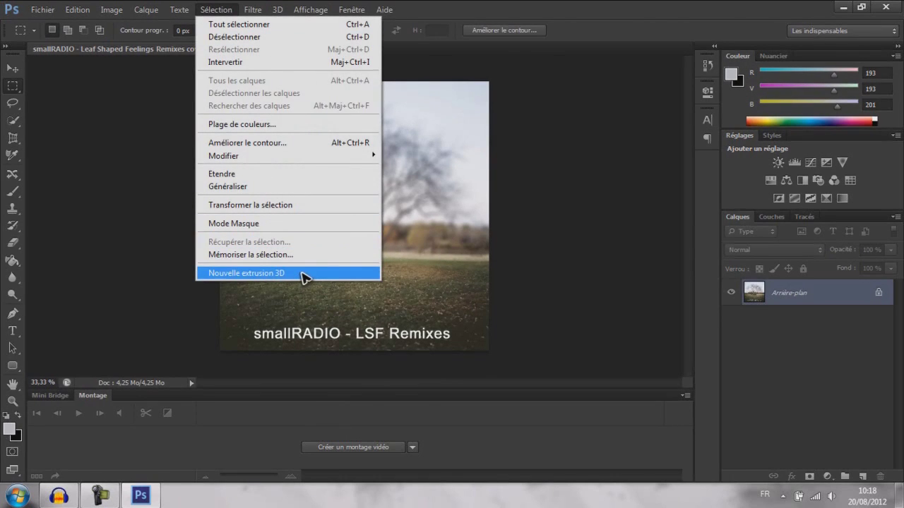
pyautogui.press('Escape')
pyautogui.click(275, 232)
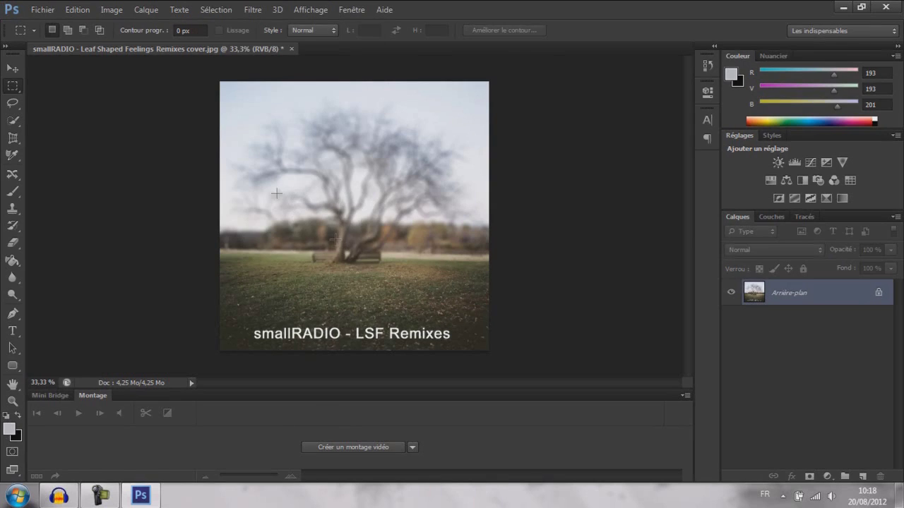
# Step: Select a roughly square area around the base of the trunk, shift the selection slightly, and deselect it
pyautogui.moveTo(336, 215); pyautogui.dragTo(394, 275)
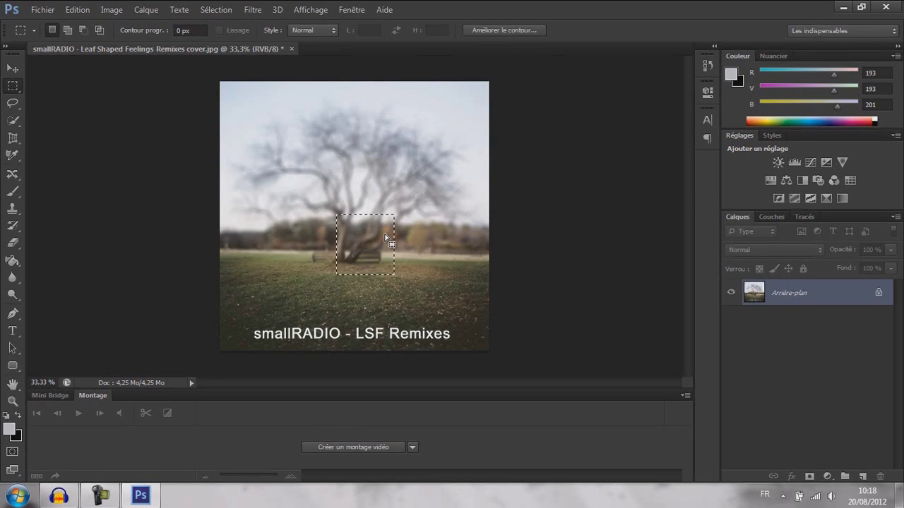
pyautogui.moveTo(384, 236); pyautogui.dragTo(388, 241)
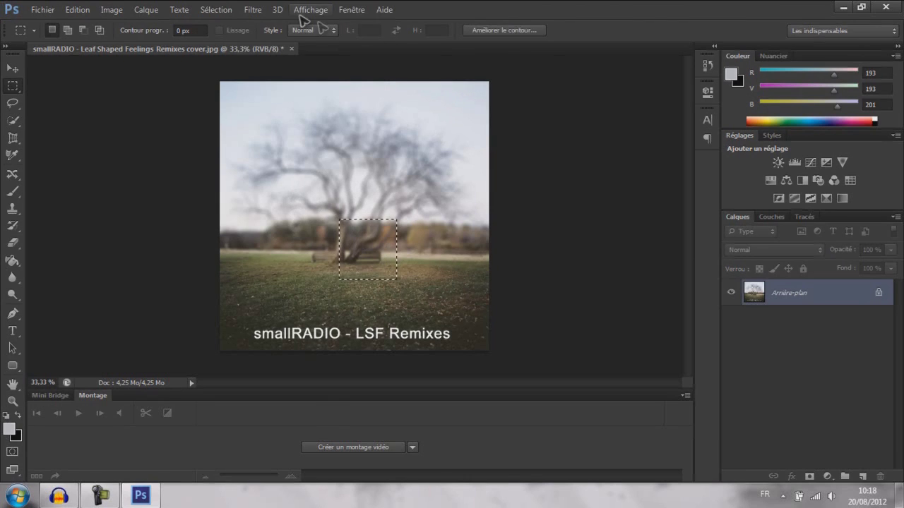
pyautogui.click(216, 9)
pyautogui.click(242, 38)
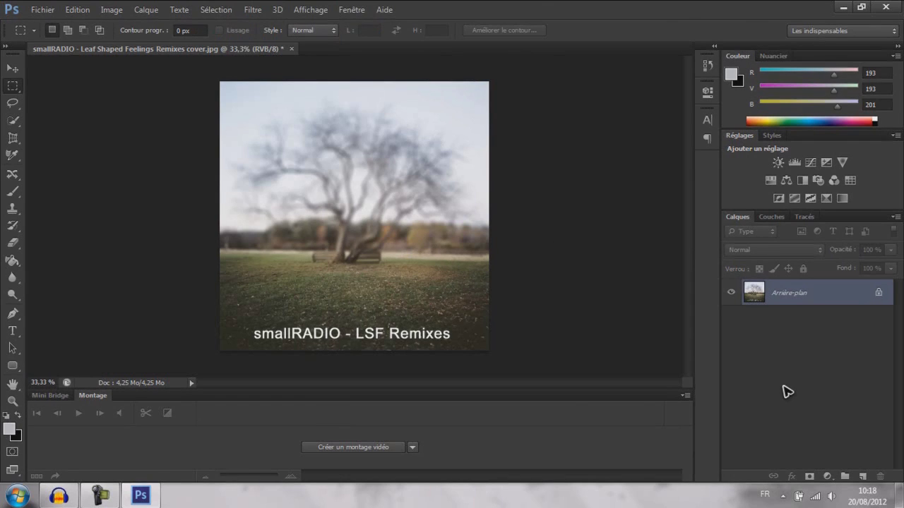
# Step: Try adding a layer mask to the background layer, undo it, and examine the available fill and adjustment layer types
pyautogui.click(809, 477)
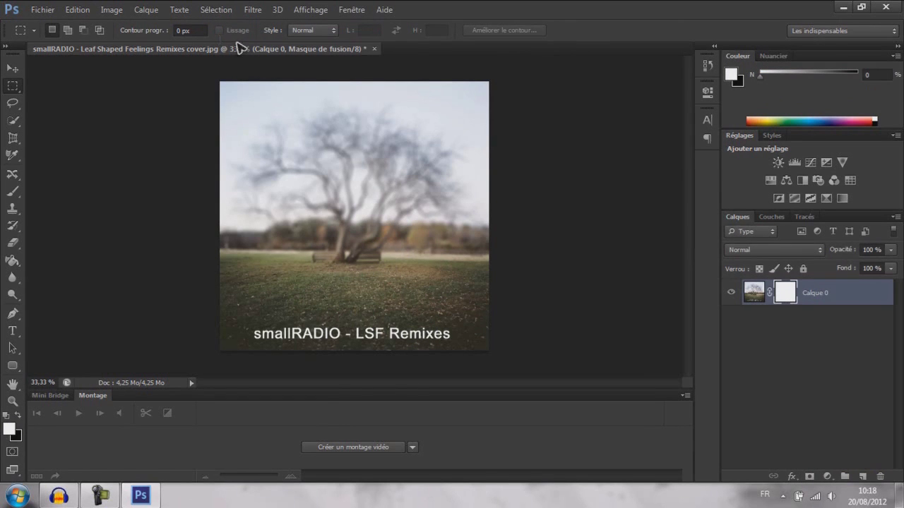
pyautogui.click(78, 10)
pyautogui.click(88, 21)
pyautogui.click(828, 477)
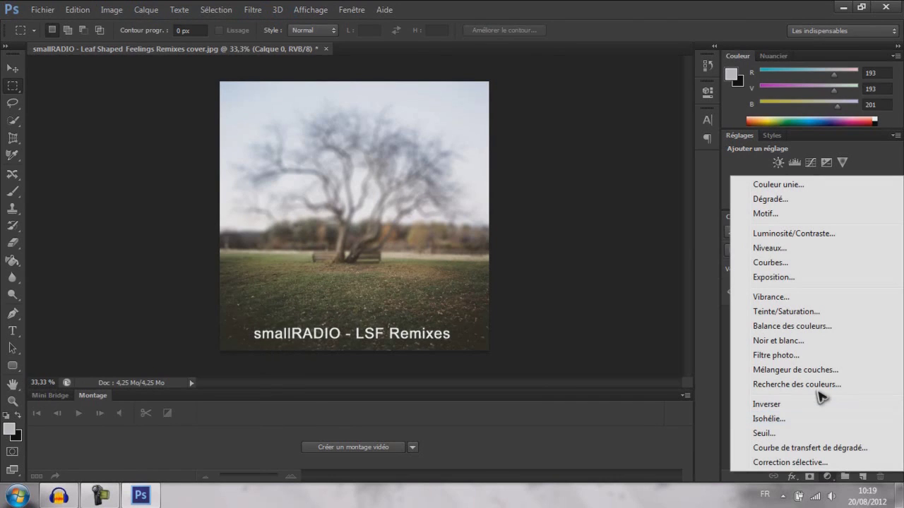
pyautogui.click(624, 449)
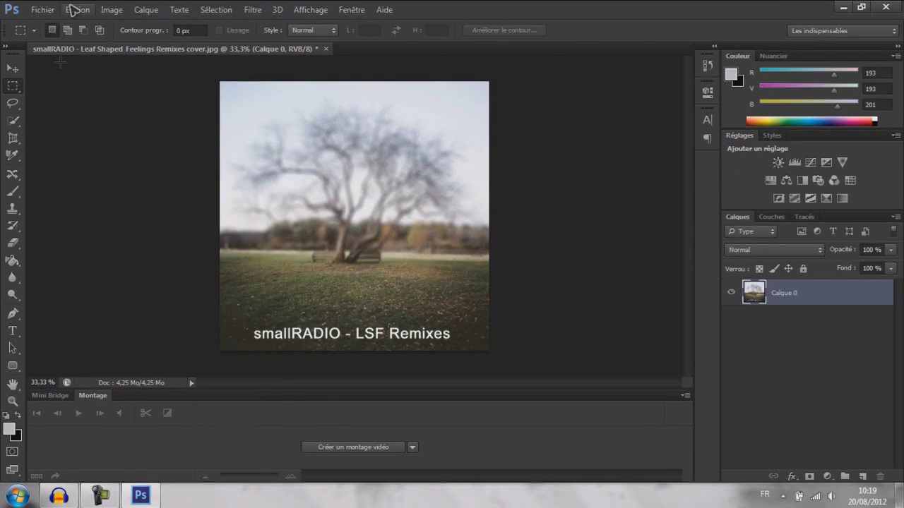
# Step: Examine the file automation commands, view the PDF Presentation settings without saving, and look through the editing commands
pyautogui.click(41, 9)
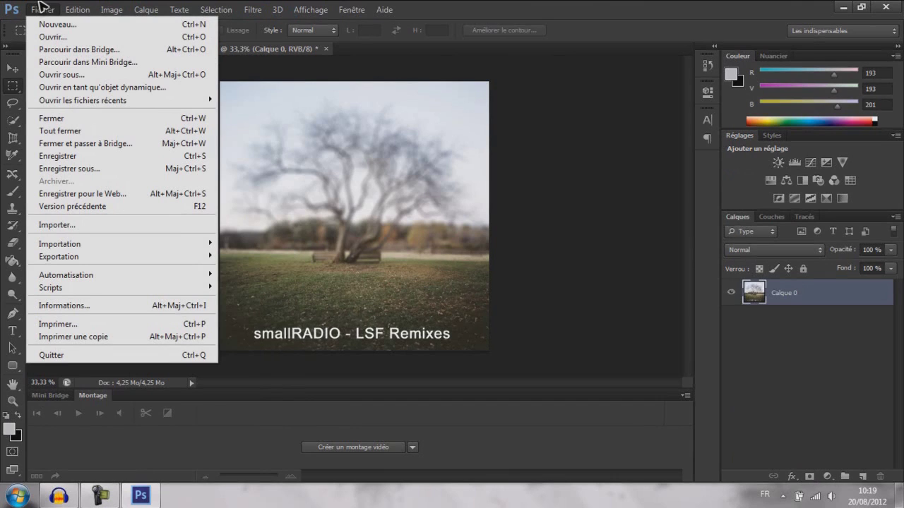
pyautogui.moveTo(185, 277)
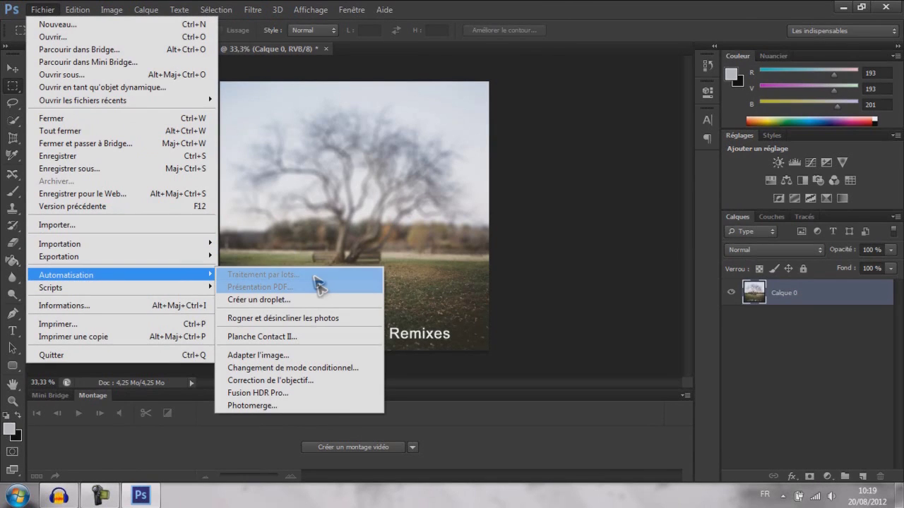
pyautogui.click(321, 295)
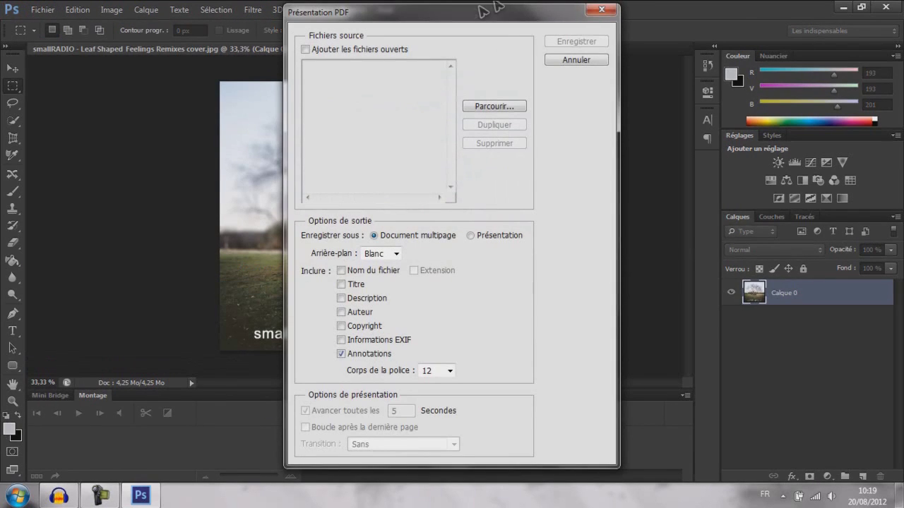
pyautogui.click(611, 8)
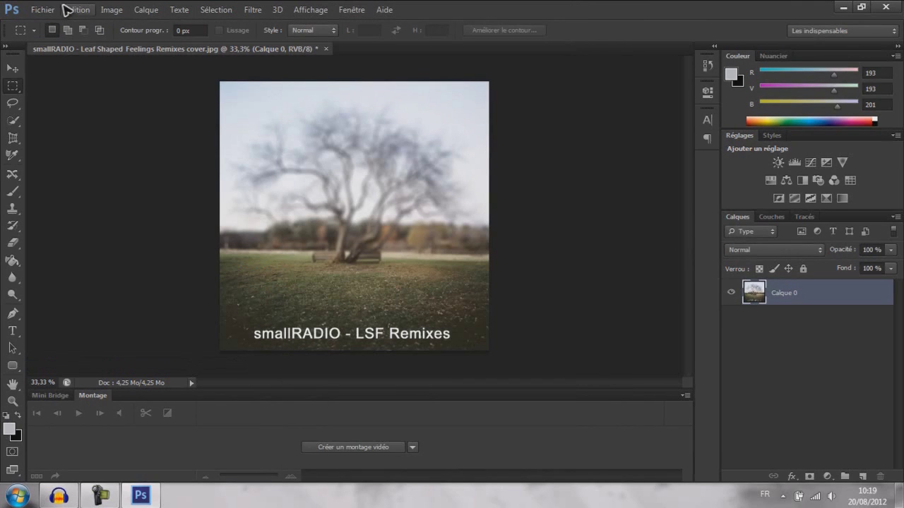
pyautogui.click(44, 11)
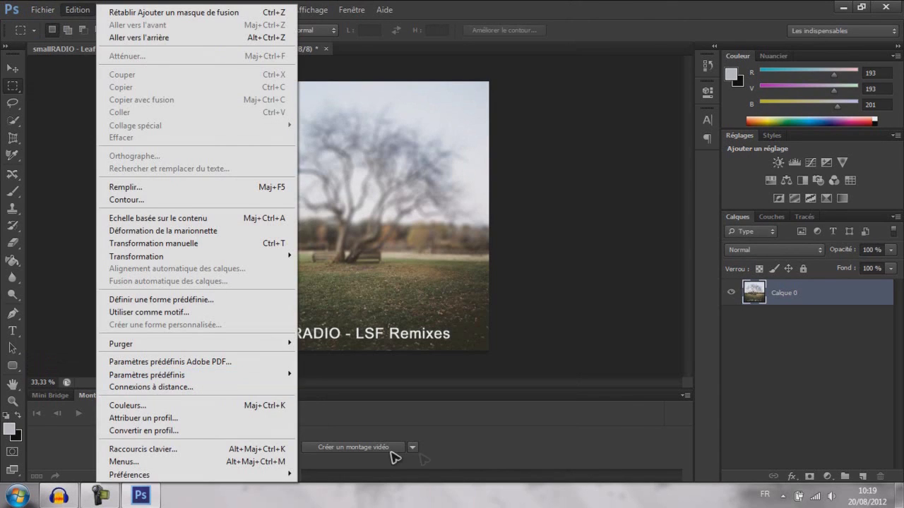
pyautogui.click(431, 406)
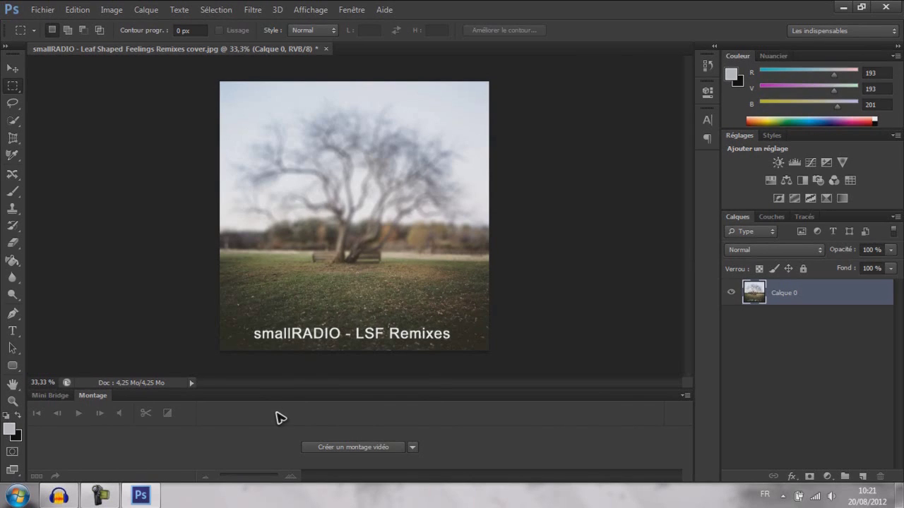
# Step: Minimize Photoshop to show the Windows desktop and clear the desktop icon selection
pyautogui.click(140, 496)
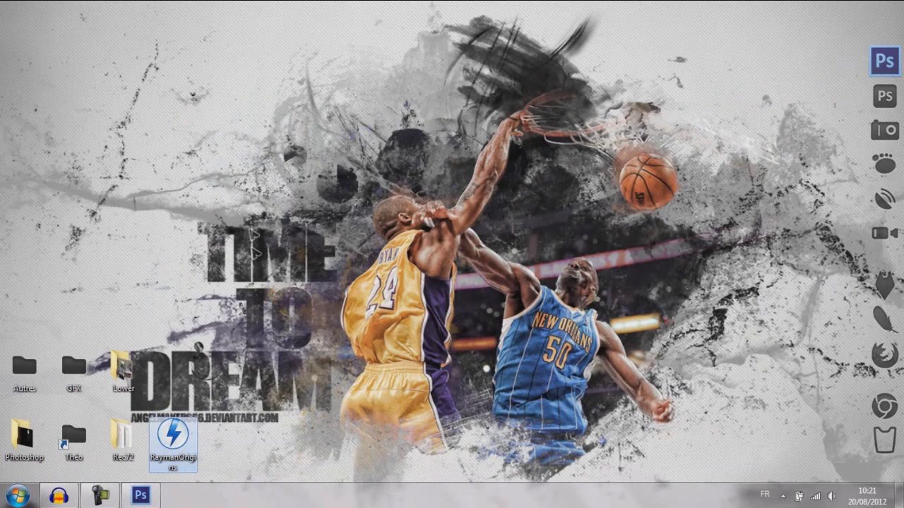
pyautogui.click(18, 495)
pyautogui.click(471, 184)
pyautogui.click(471, 185)
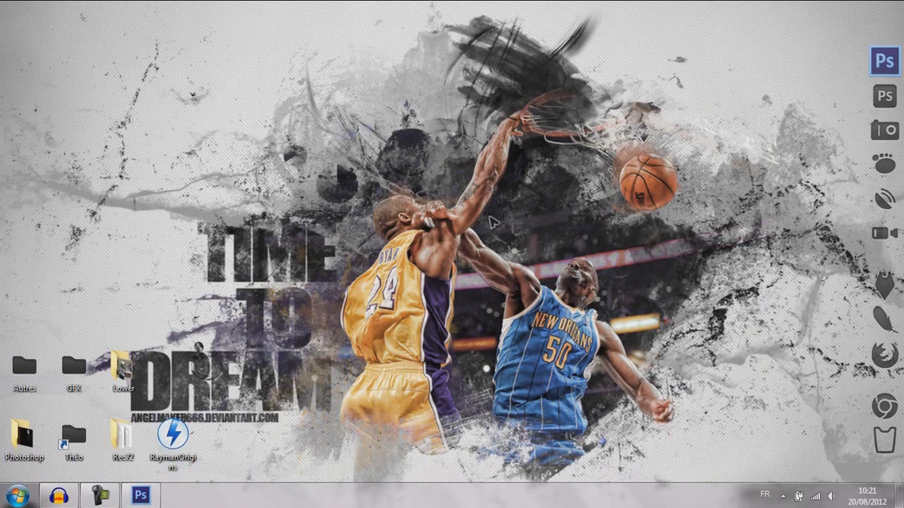